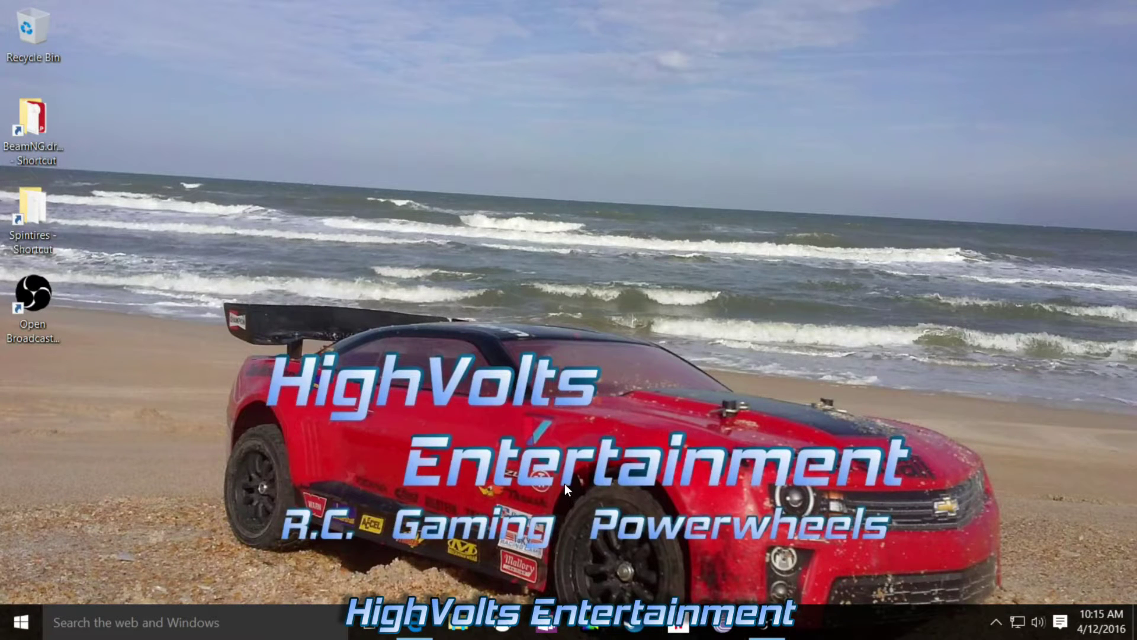
- Bring Edge back and open the Level – Comp Crawl post on spintires.nl
click(424, 626)
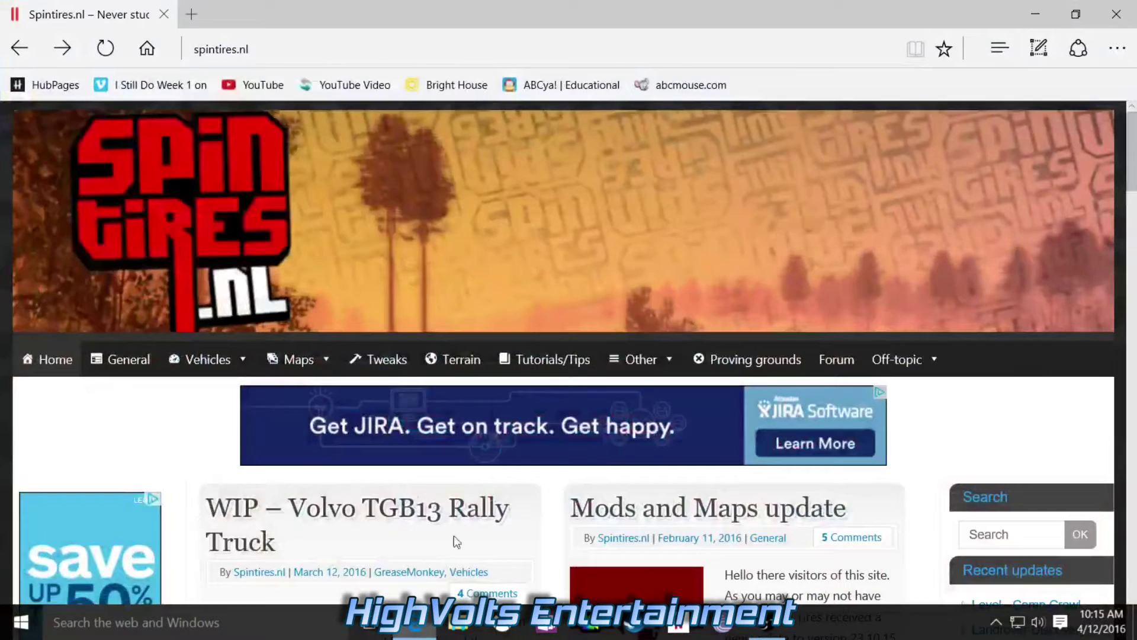
scroll(533, 485, down, 6)
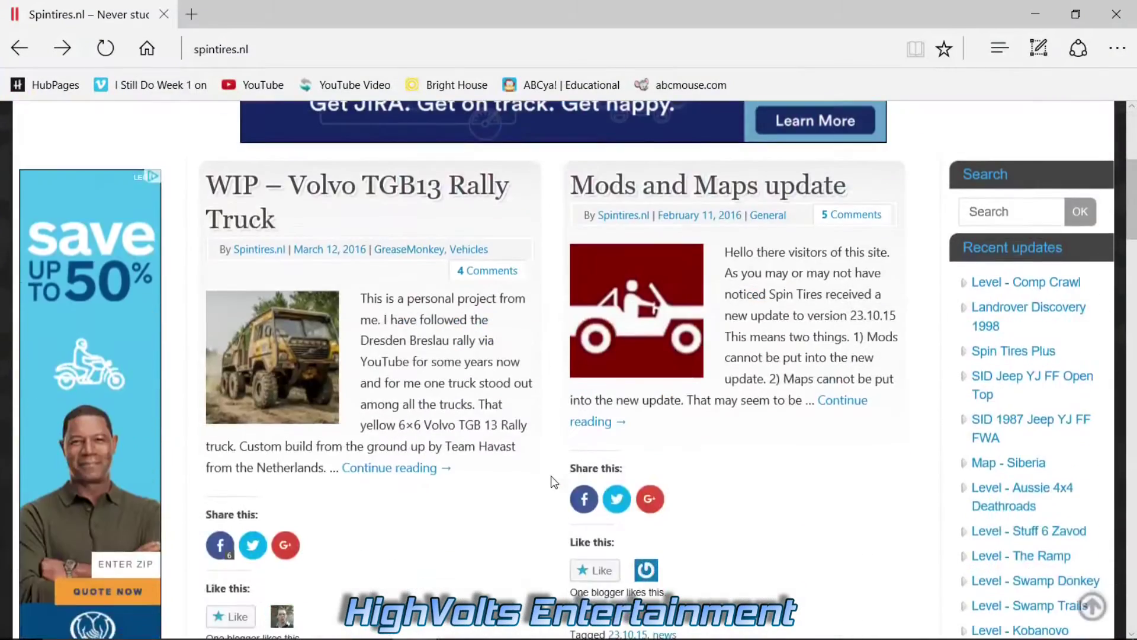
scroll(550, 481, up, 3)
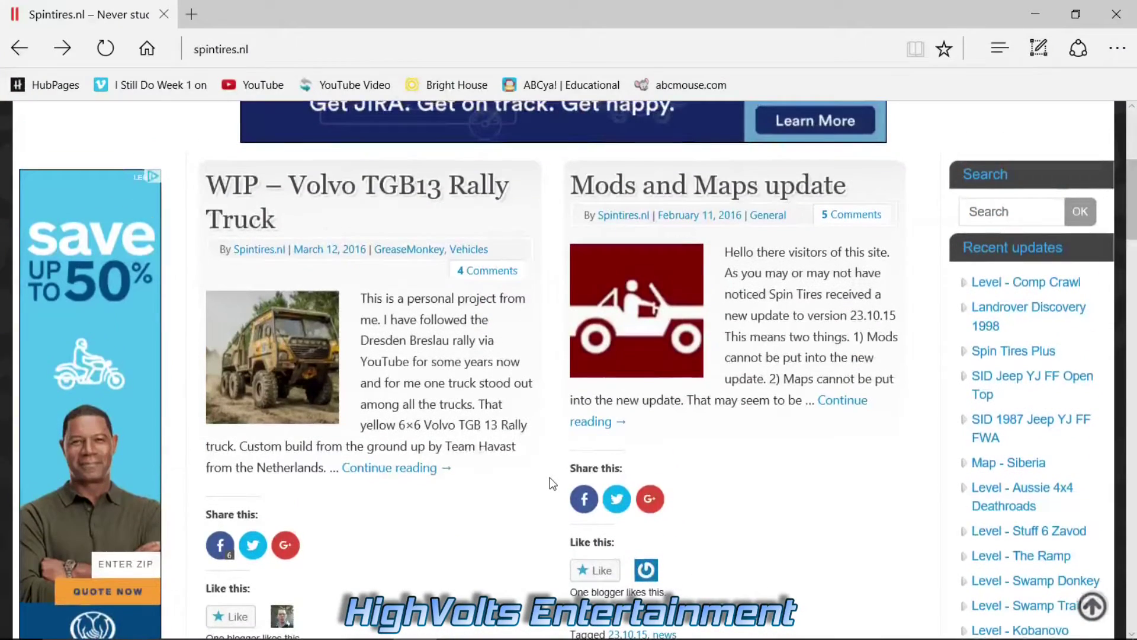
scroll(548, 481, up, 5)
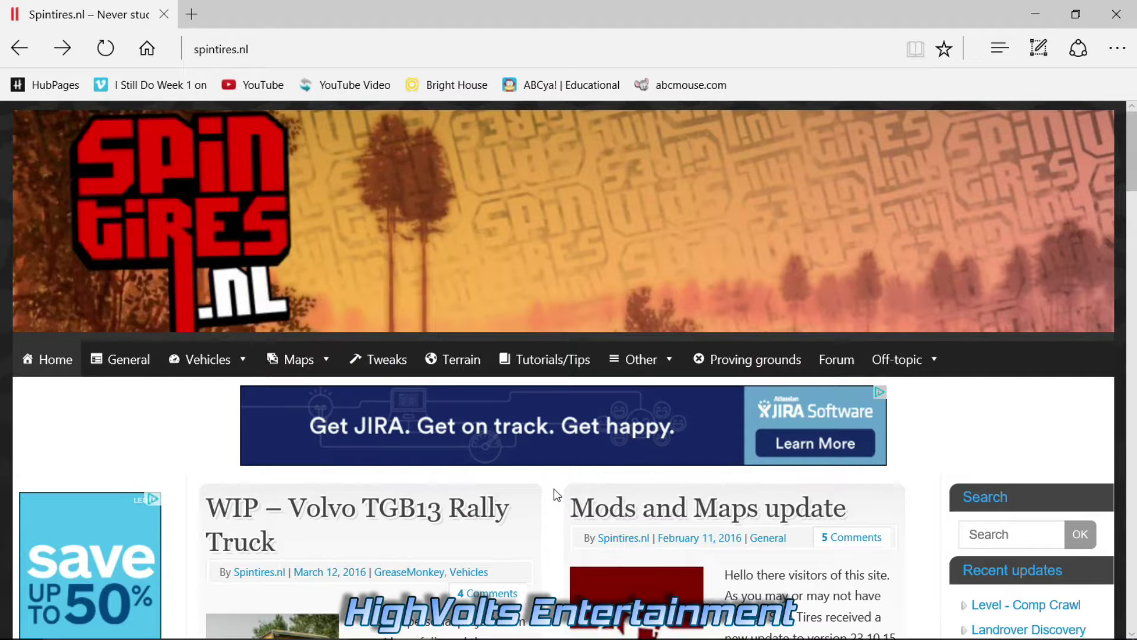
scroll(547, 494, down, 3)
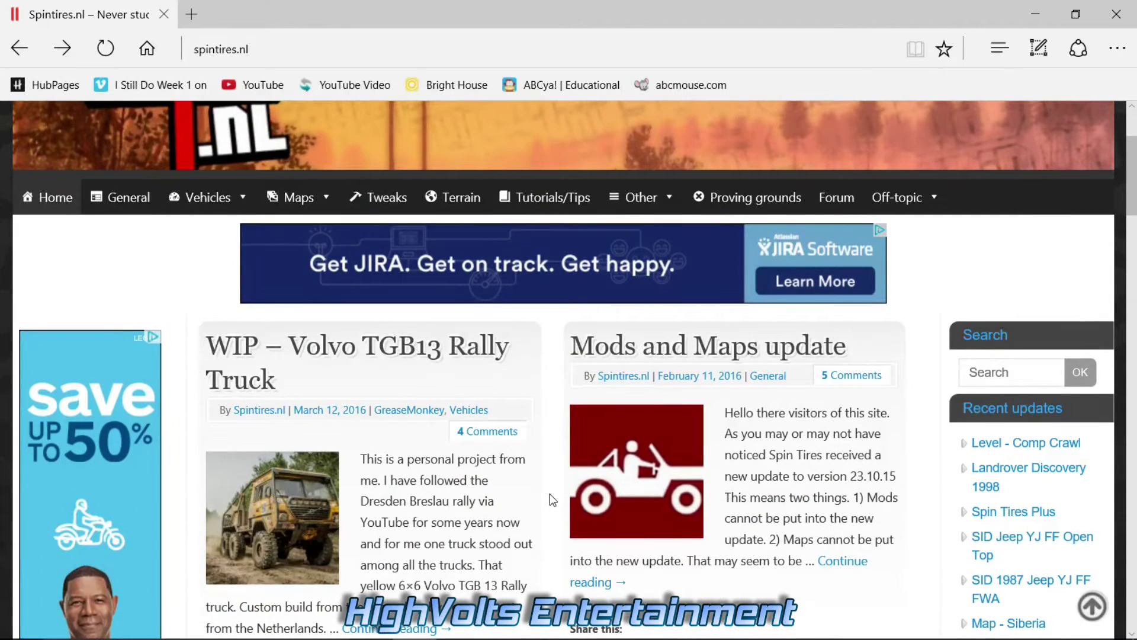
scroll(549, 493, down, 5)
scroll(552, 499, down, 3)
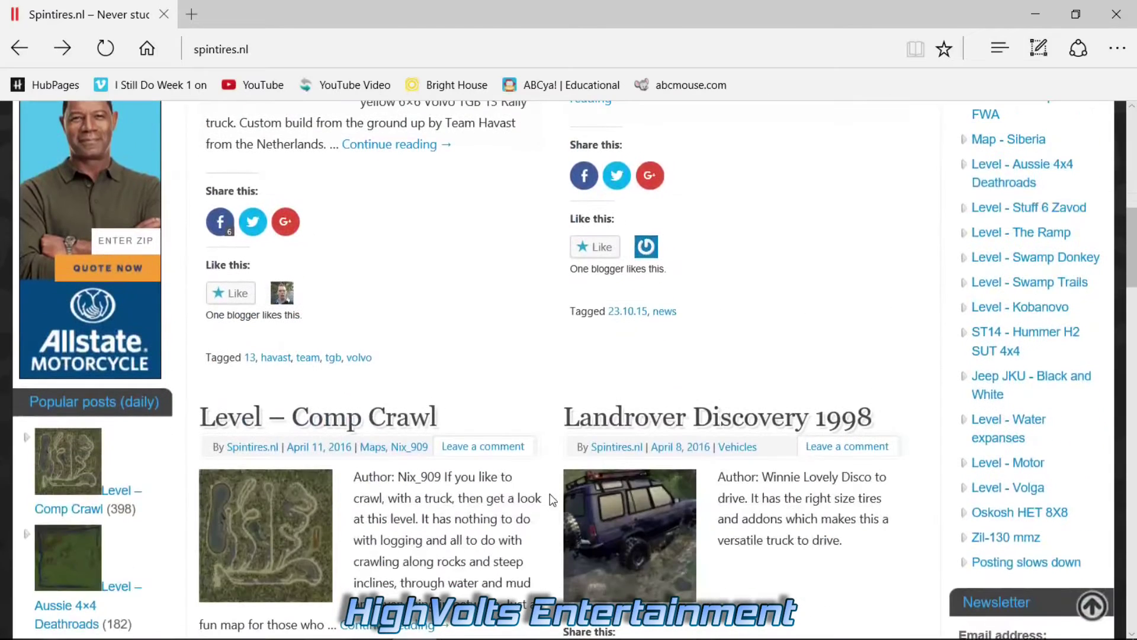
scroll(549, 492, down, 2)
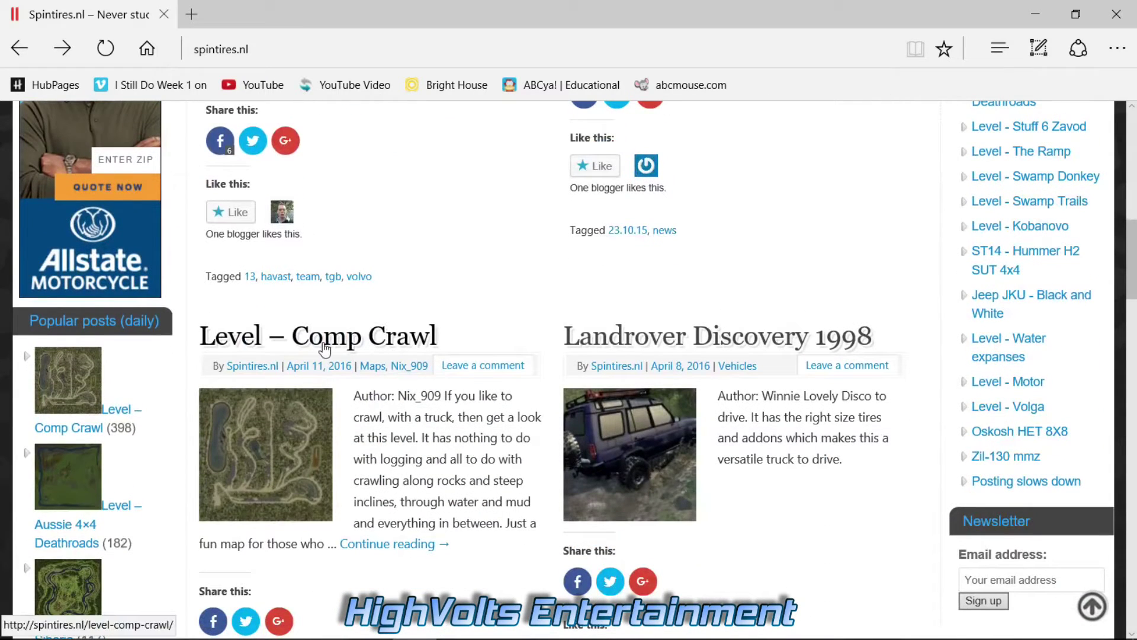
click(335, 343)
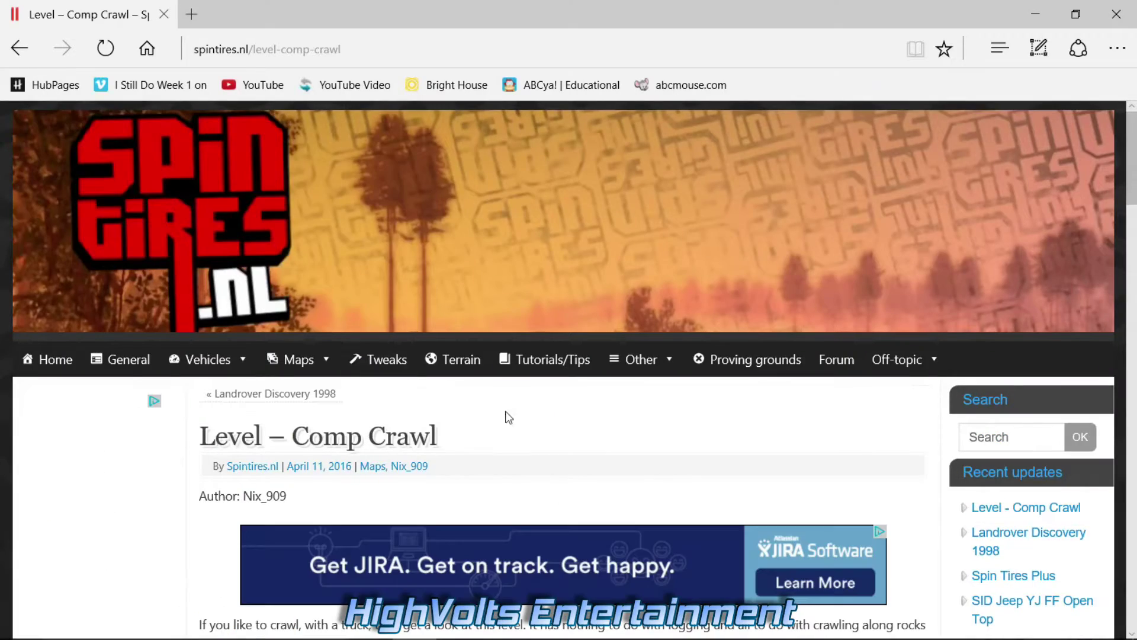
- Scroll down the Comp Crawl post to its Level CompCrawl download box
scroll(561, 414, down, 10)
scroll(563, 419, down, 7)
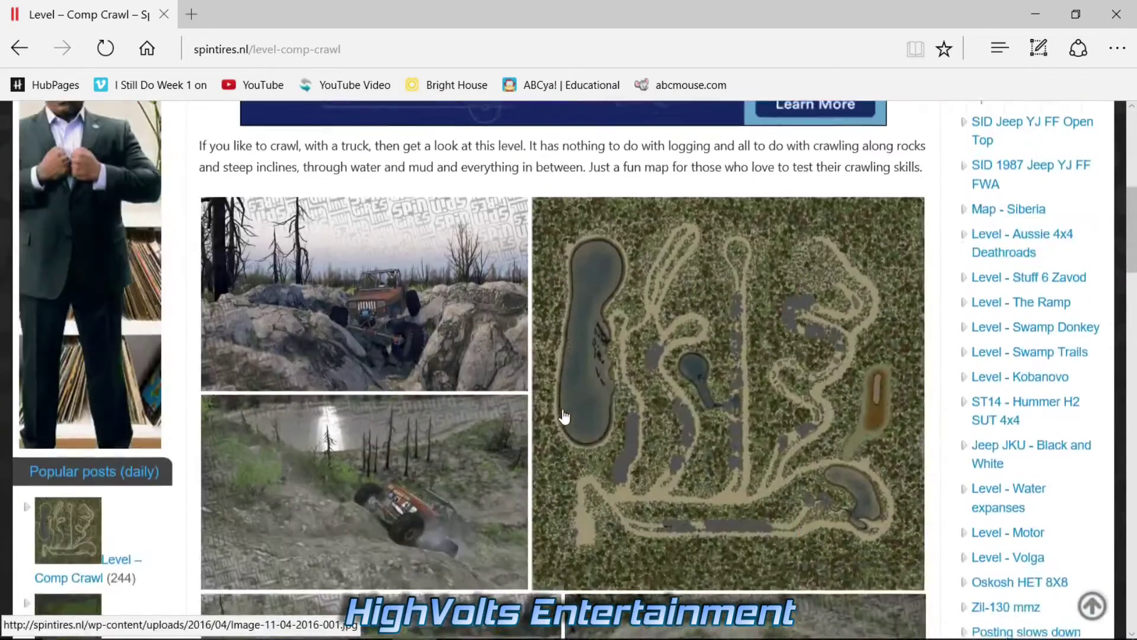
scroll(563, 408, down, 12)
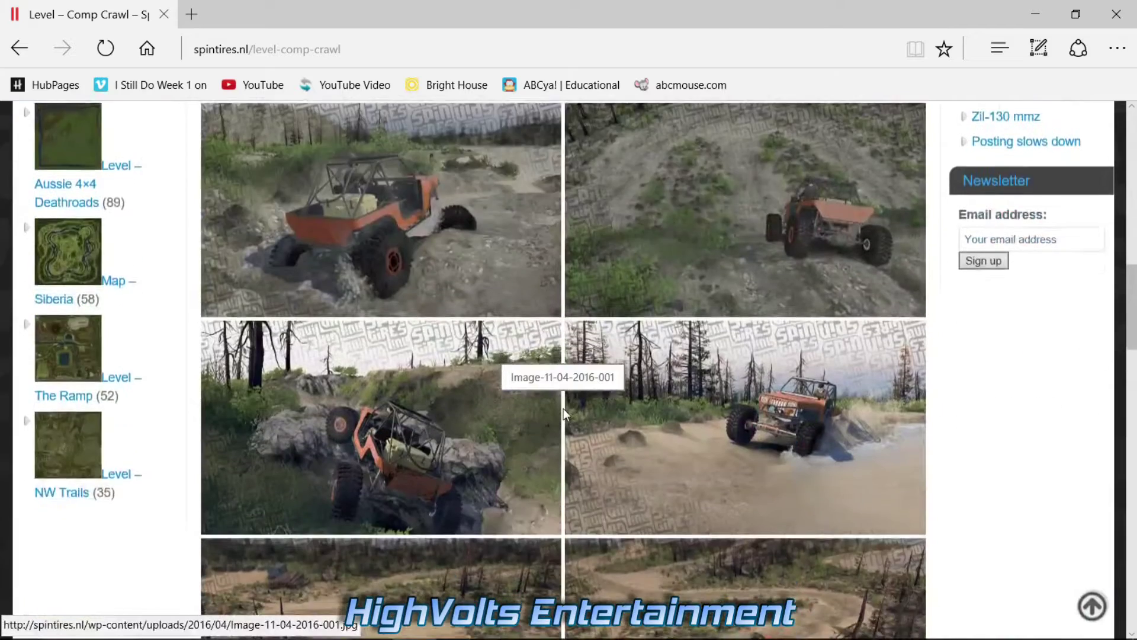
scroll(562, 415, down, 3)
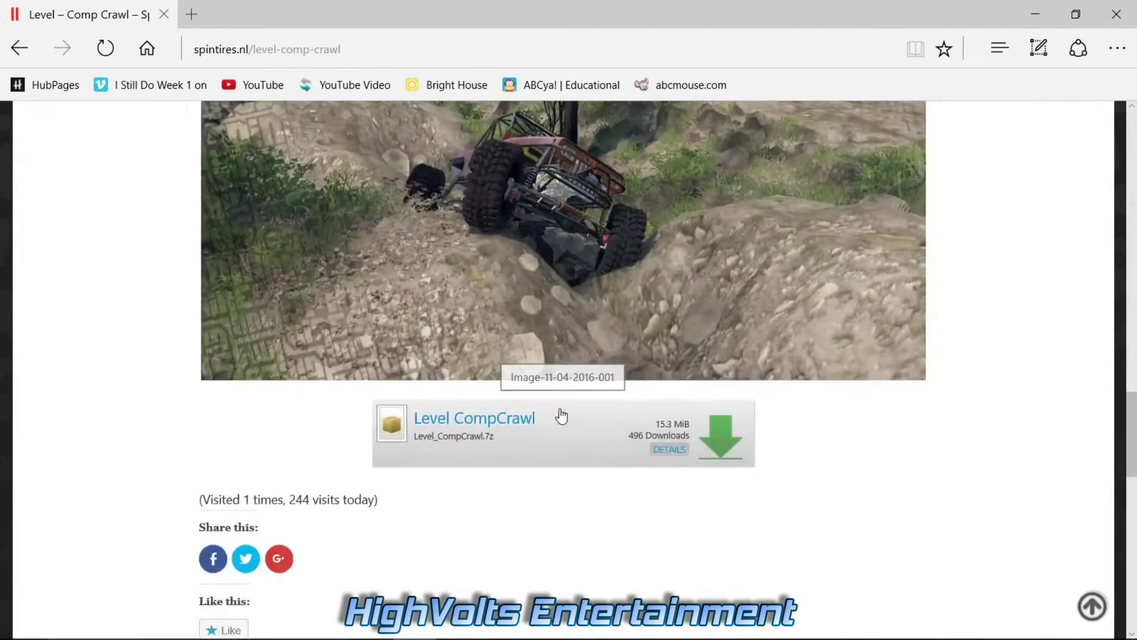
- Start the Level_CompCrawl.7z download, then open the Landrover Discovery 1998 post
click(469, 417)
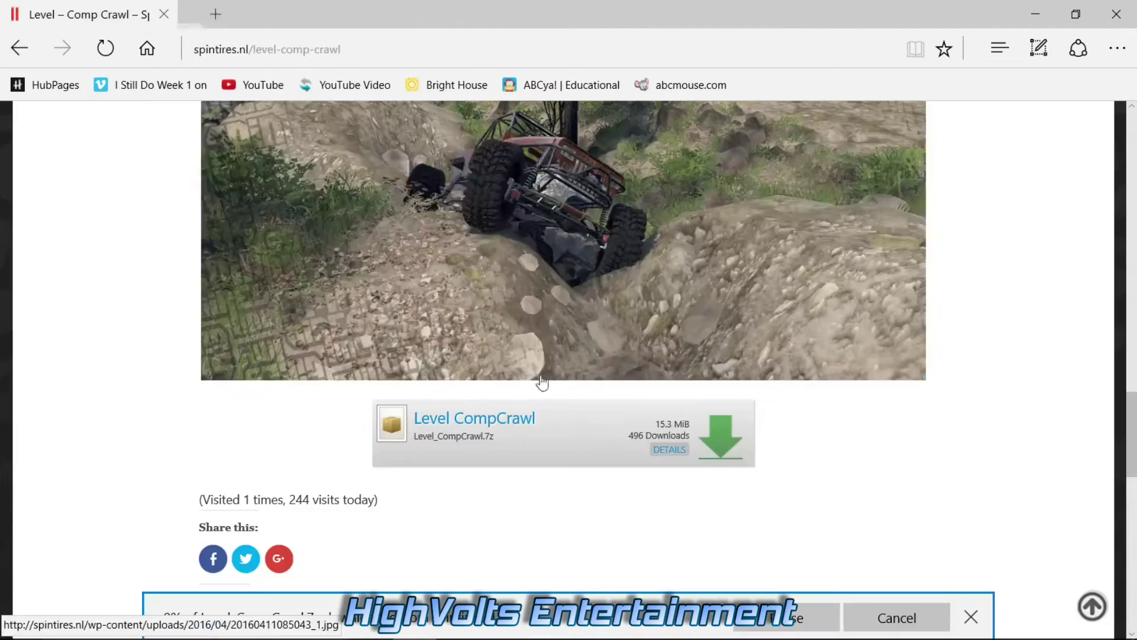
click(31, 58)
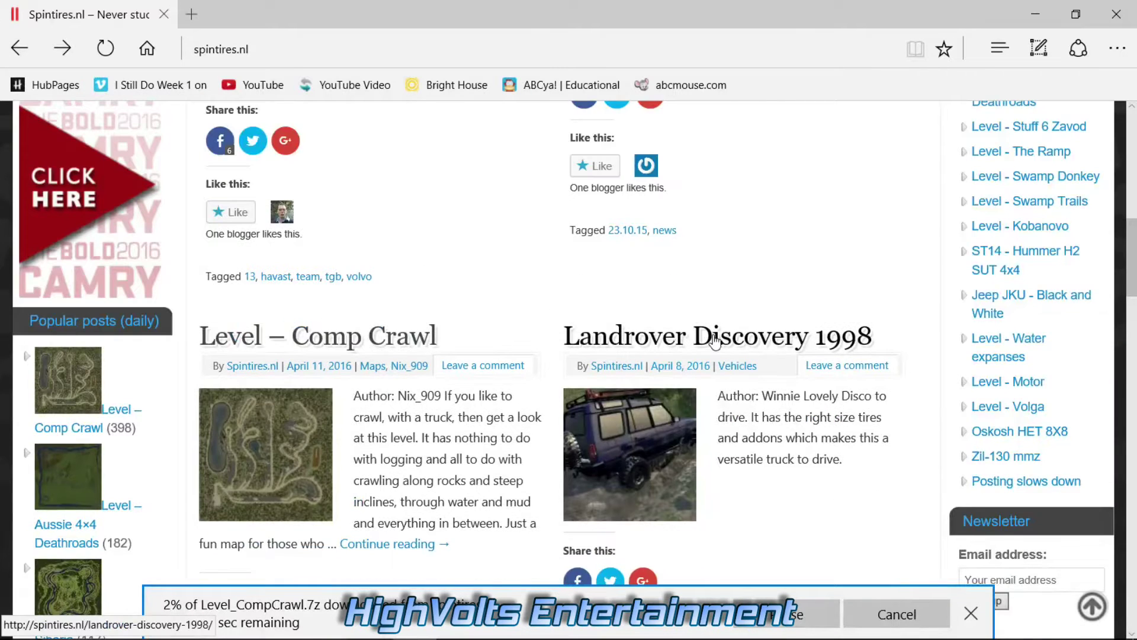
click(715, 342)
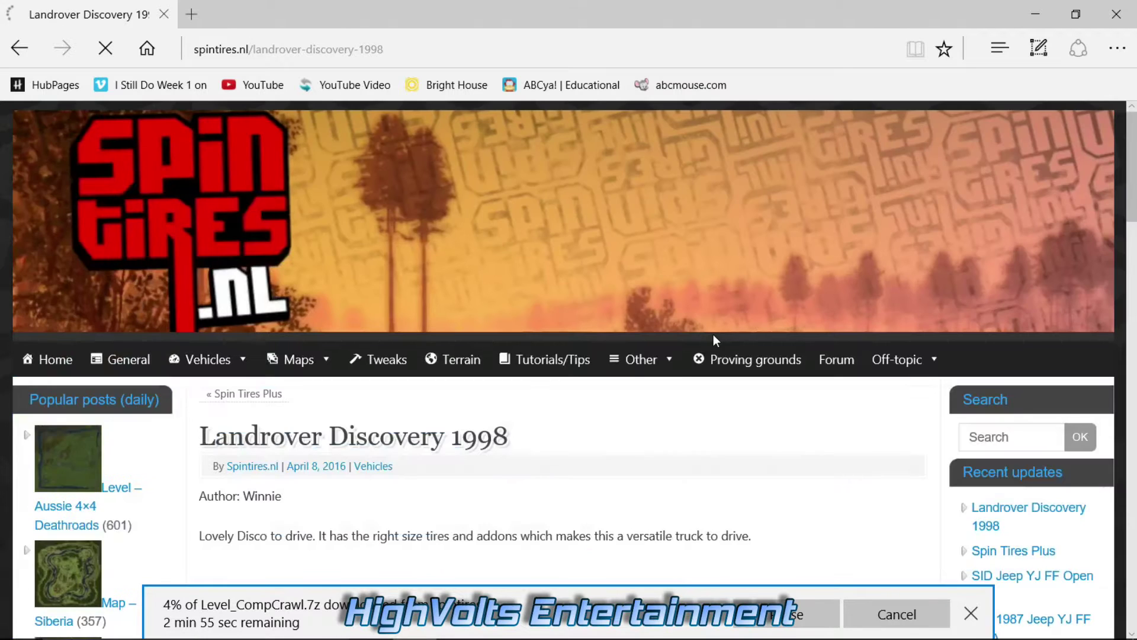
scroll(602, 398, down, 7)
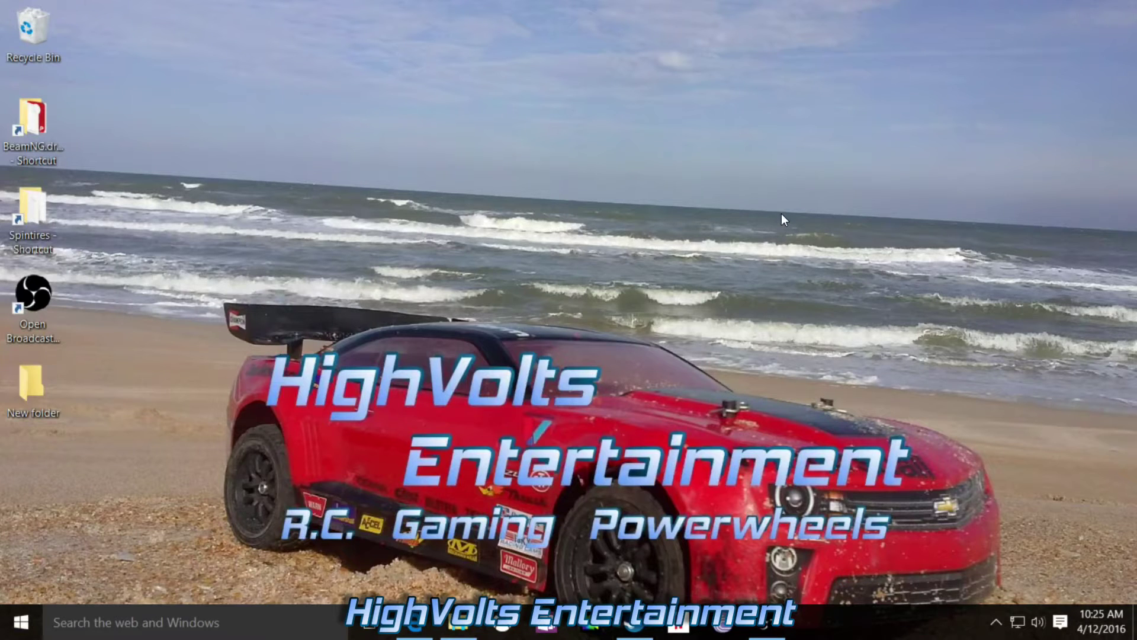
- Extract both downloaded archives in Downloads with 7-Zip's Extract Here
click(459, 626)
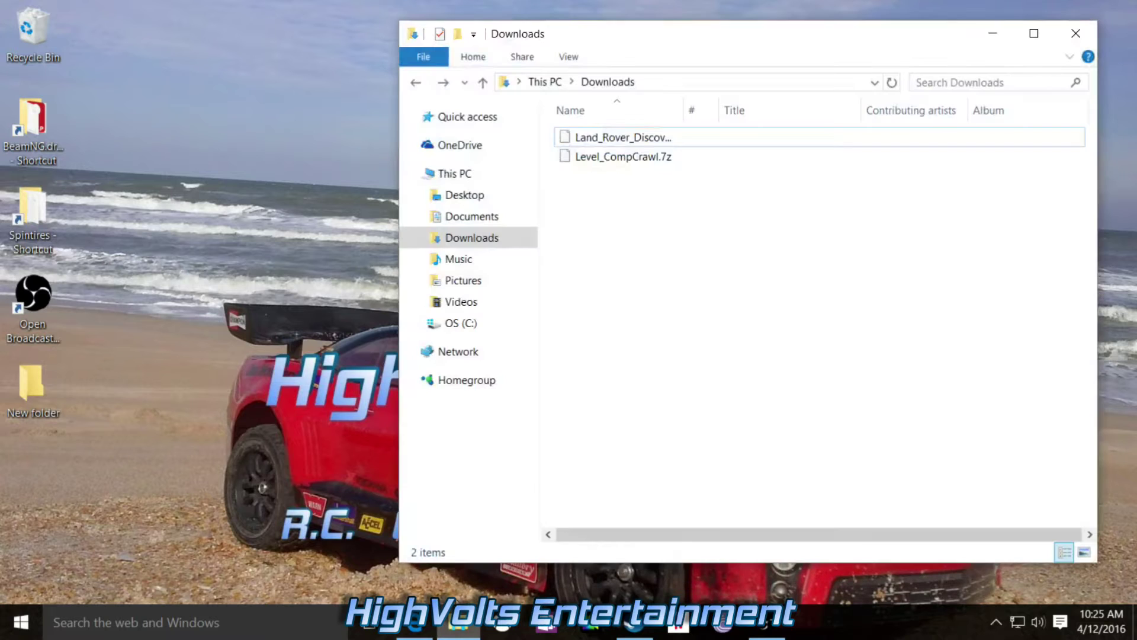
drag(665, 197, 621, 136)
right_click(623, 136)
mouse_move(688, 152)
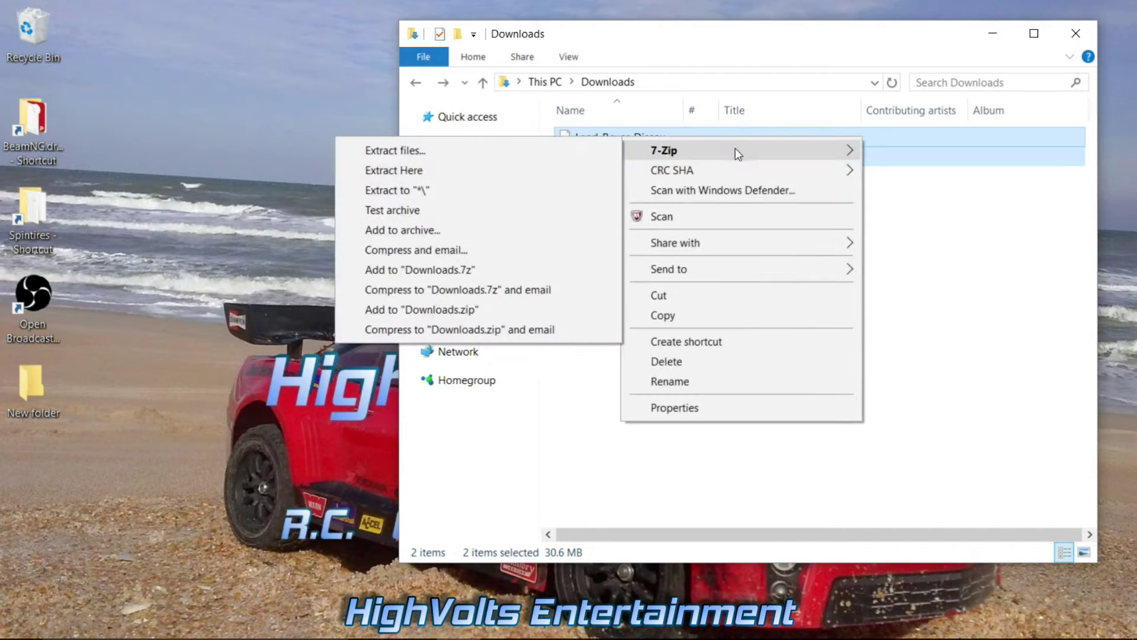
click(411, 169)
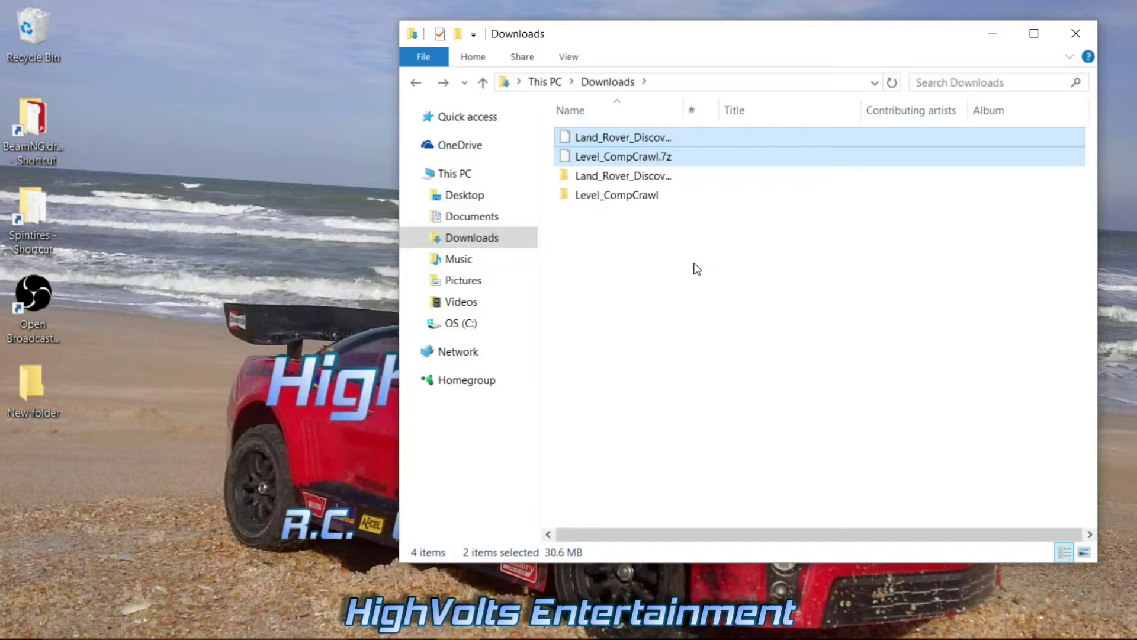
click(680, 258)
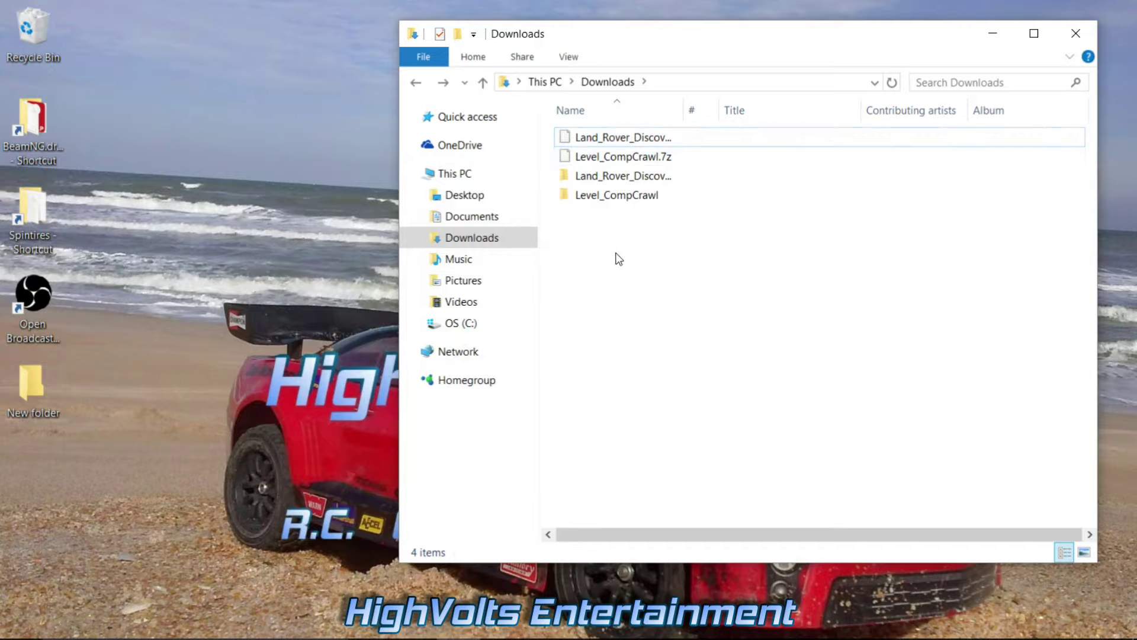
- Open Level_CompCrawl\Media\levels and inspect the two map level files
double_click(615, 197)
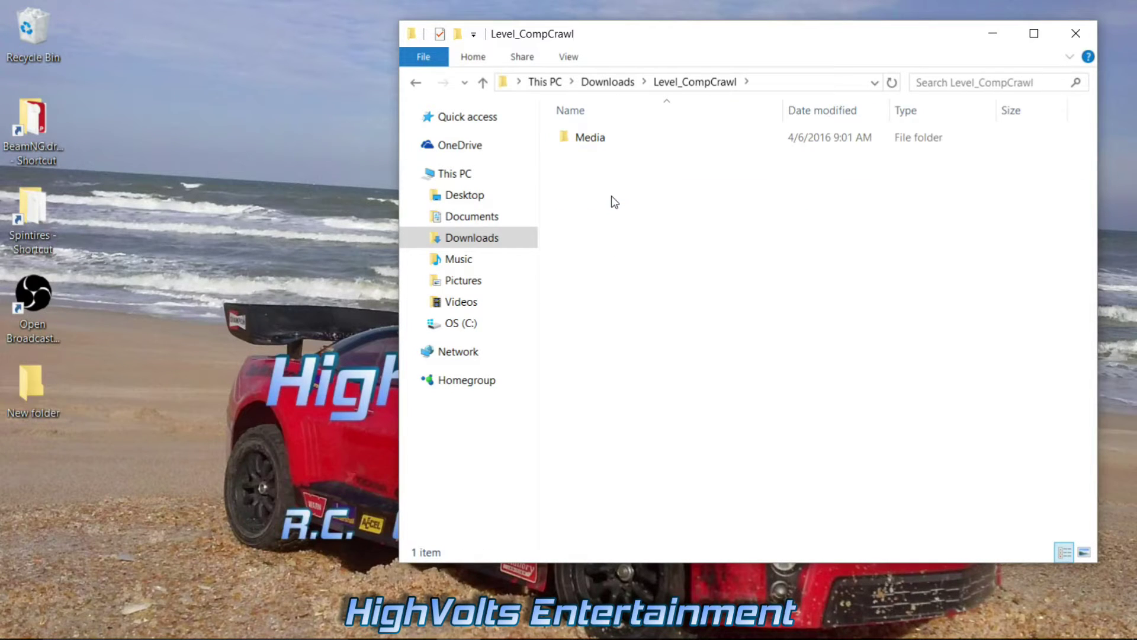
double_click(601, 144)
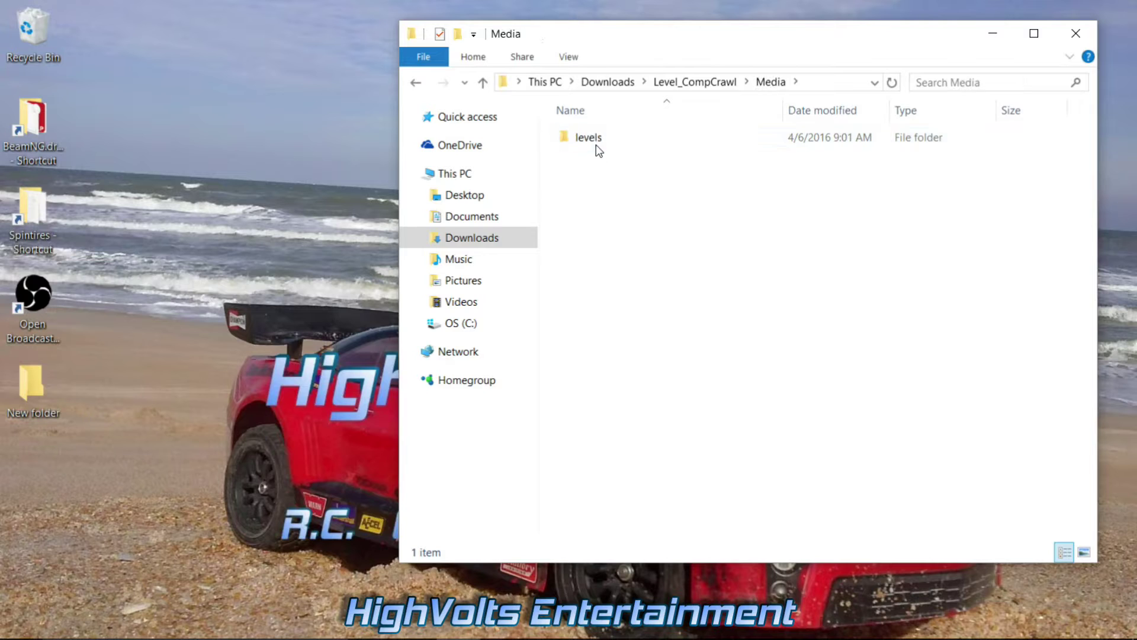
double_click(599, 145)
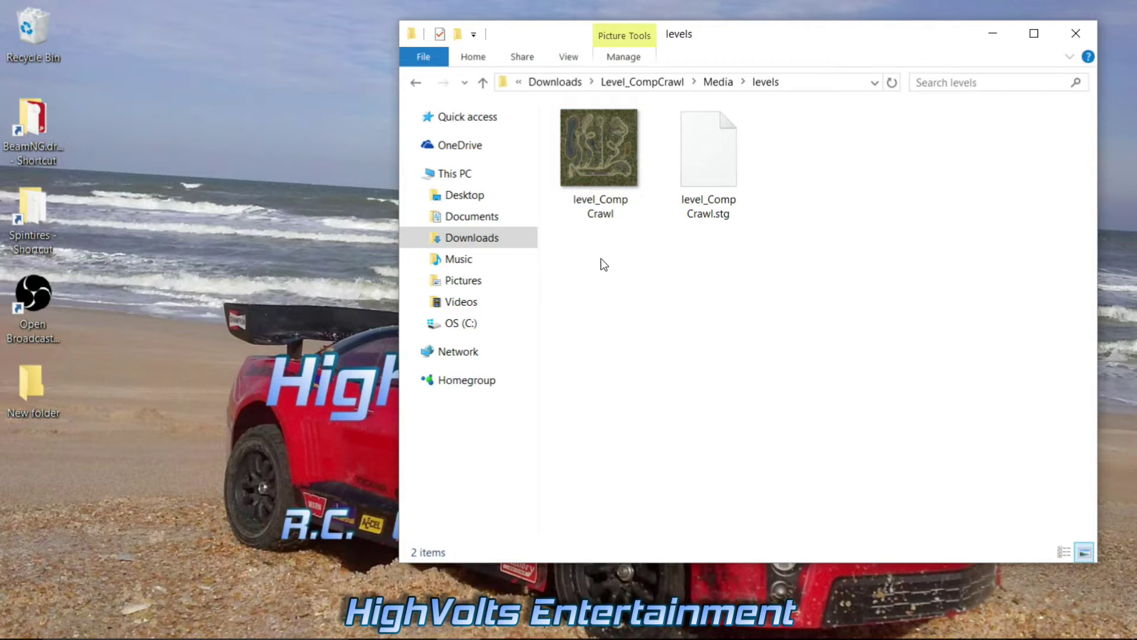
drag(599, 251, 792, 196)
click(791, 196)
click(418, 84)
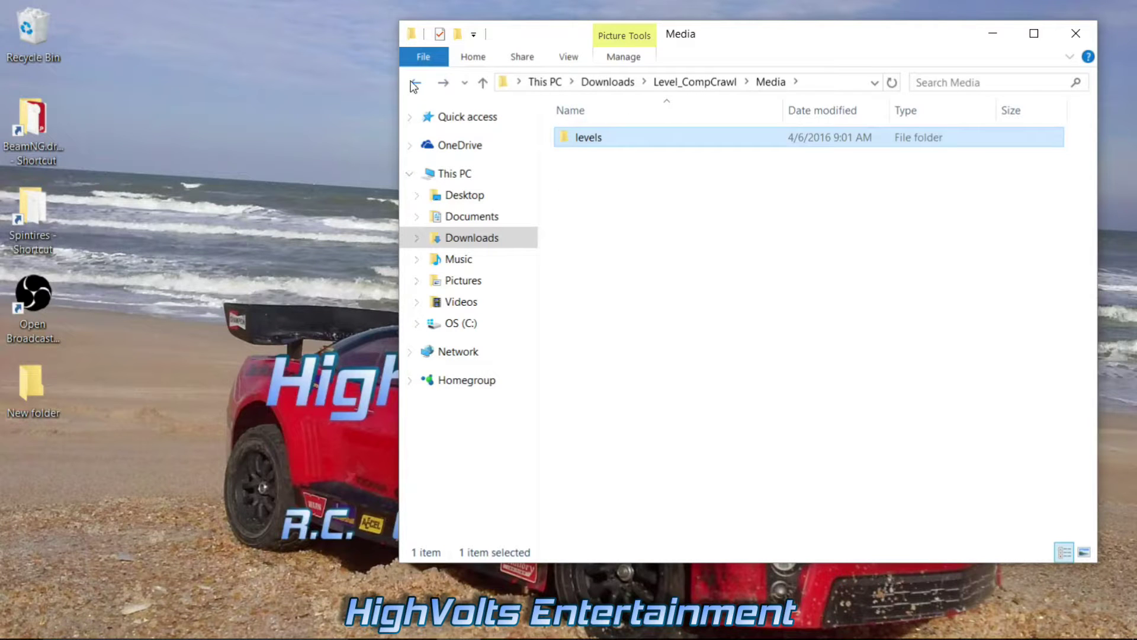
click(416, 83)
- Recheck both level_CompCrawl files in the map's levels folder, then return to Downloads
double_click(591, 139)
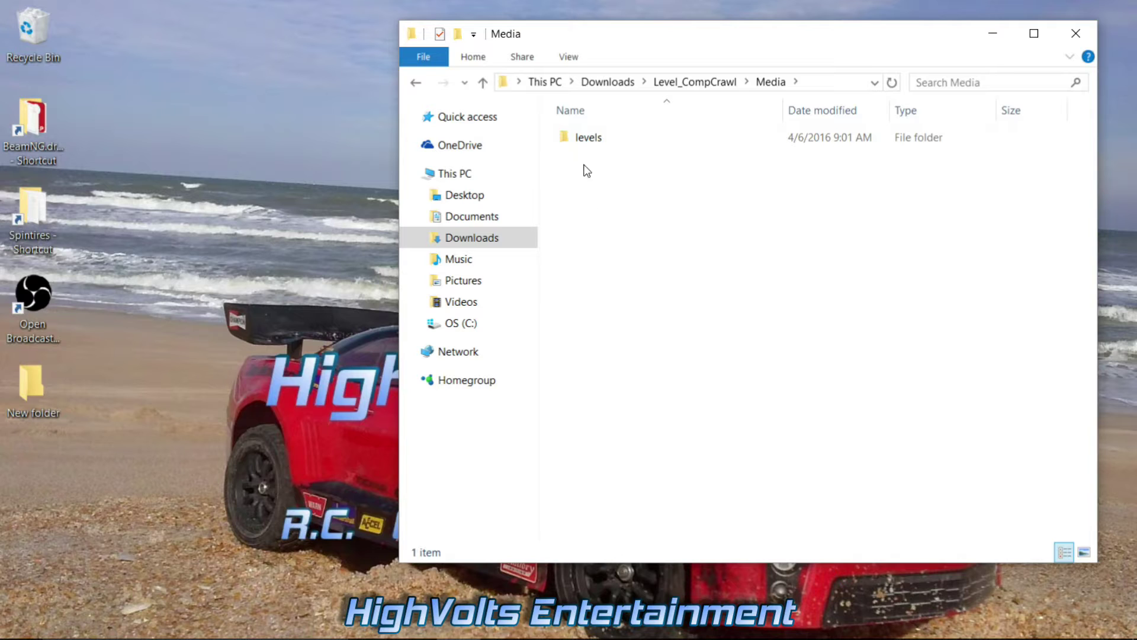
drag(571, 298, 637, 126)
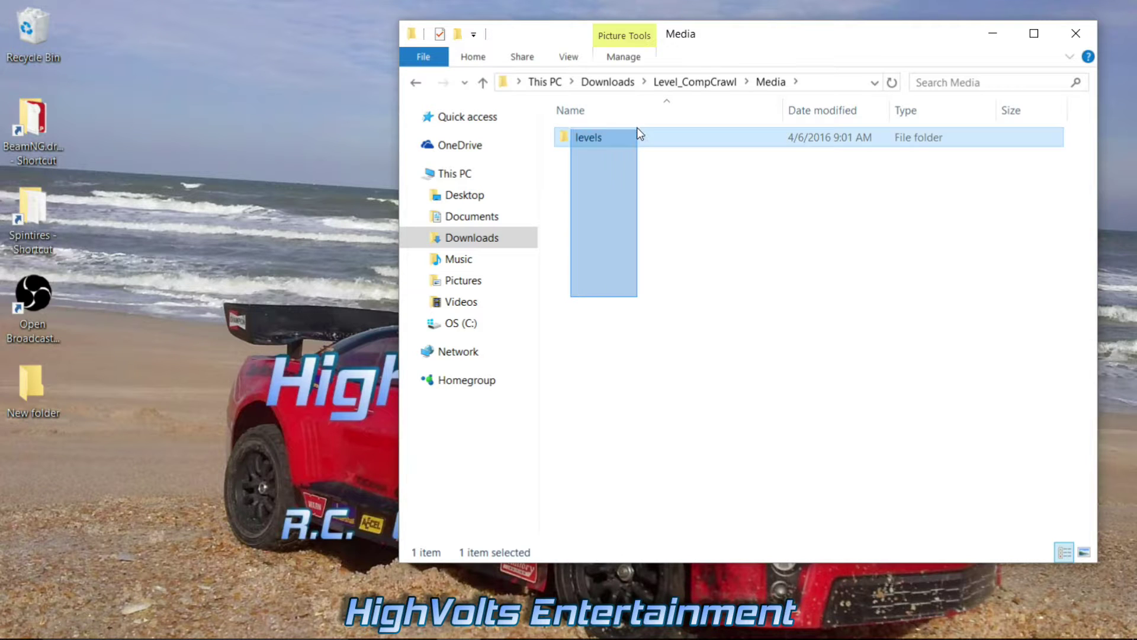
click(671, 304)
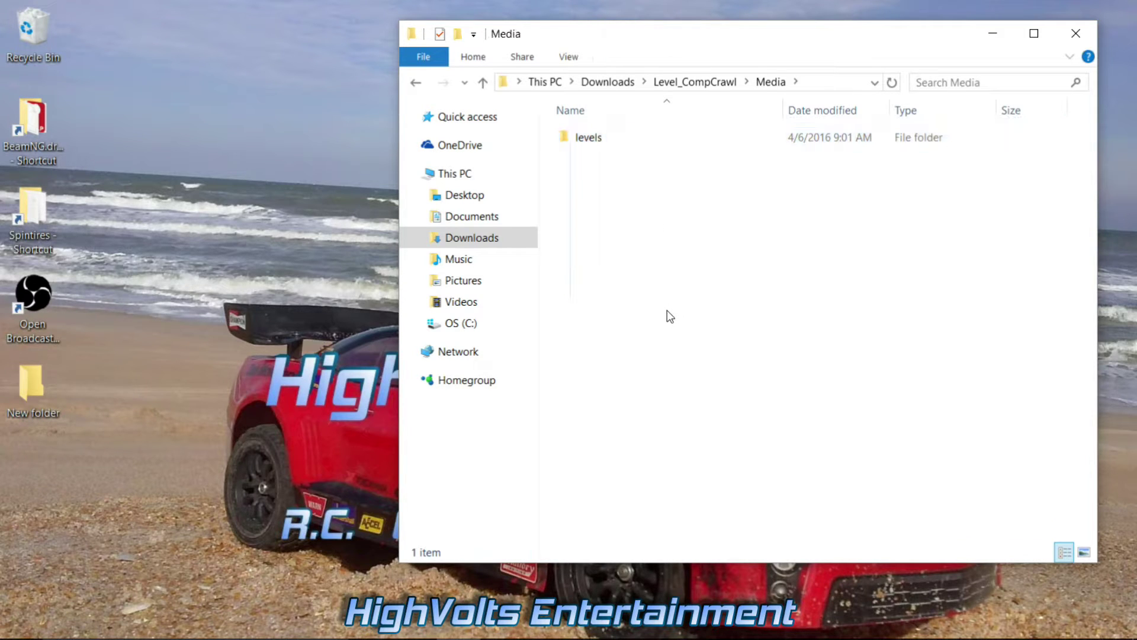
double_click(591, 141)
drag(617, 249, 751, 211)
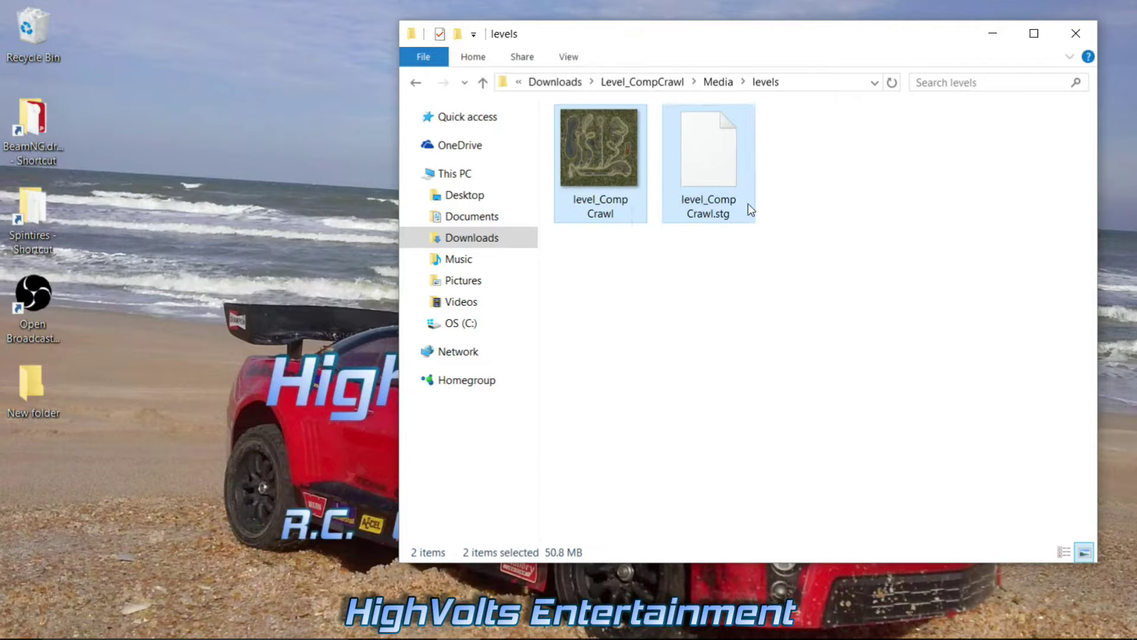
click(413, 81)
click(412, 81)
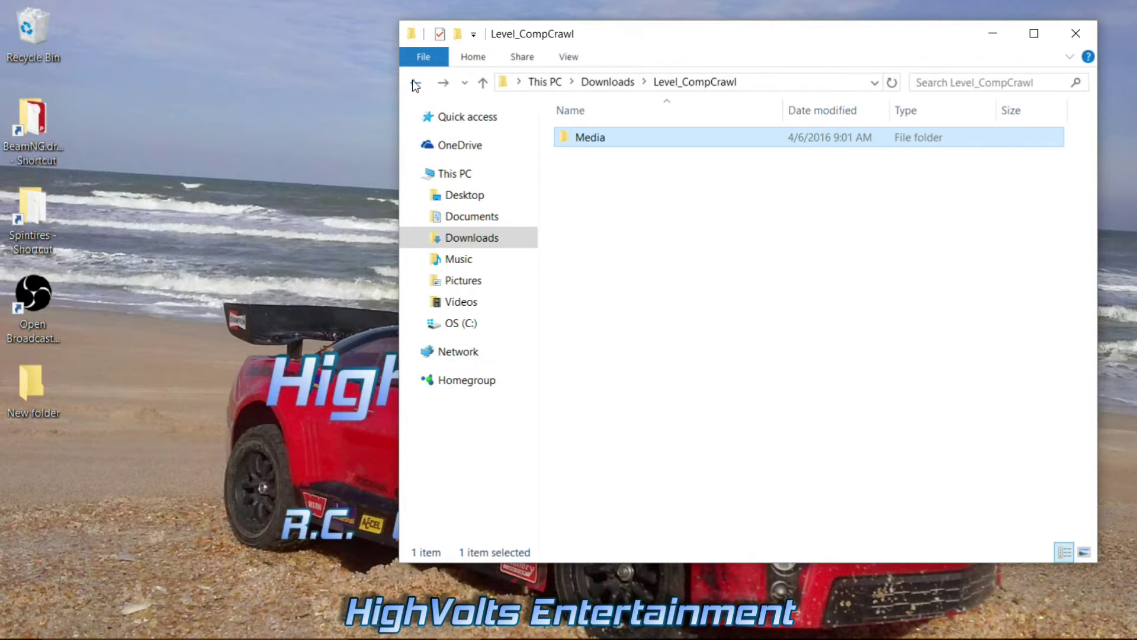
click(413, 81)
- Open the Land Rover Discovery 1998 mod's Media folder and browse its 73 items
double_click(597, 137)
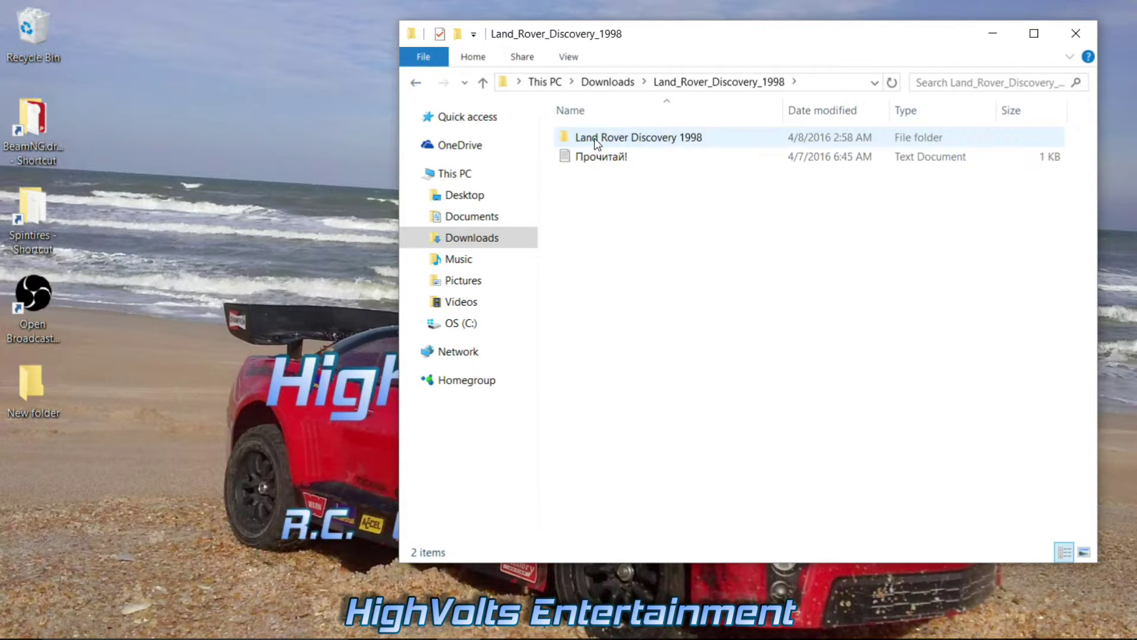
double_click(603, 142)
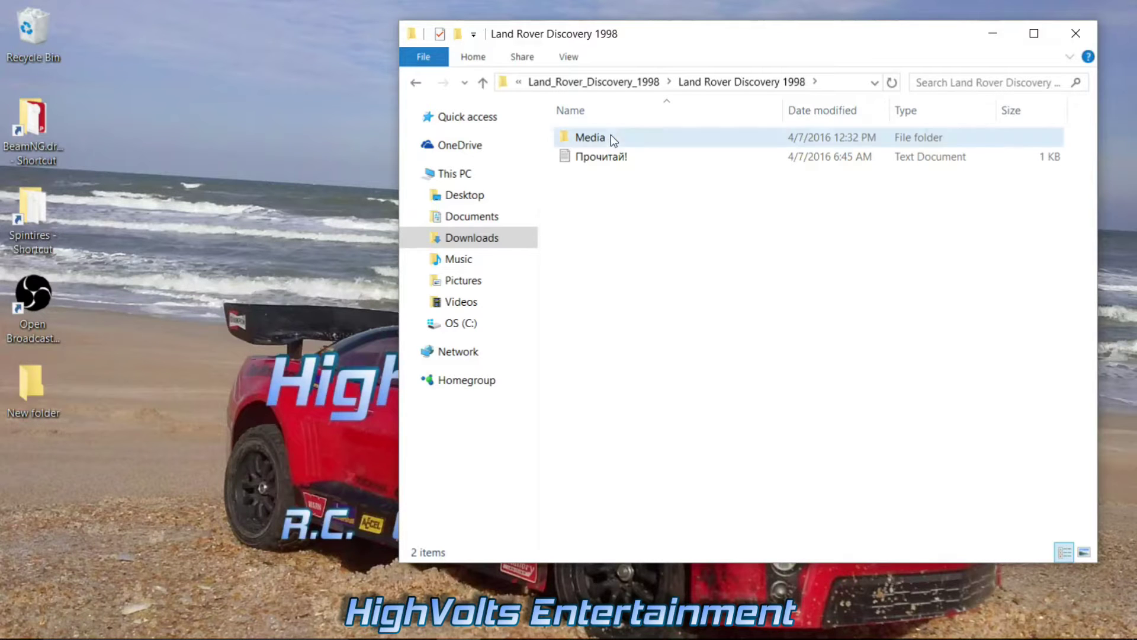
double_click(607, 138)
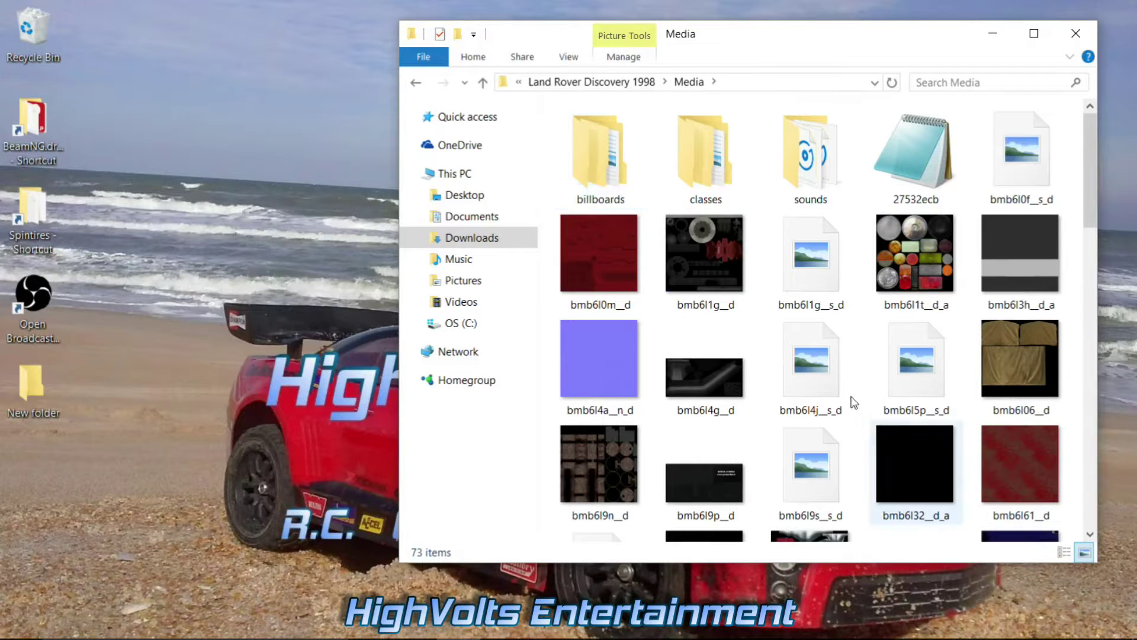
scroll(703, 361, down, 5)
scroll(618, 244, up, 5)
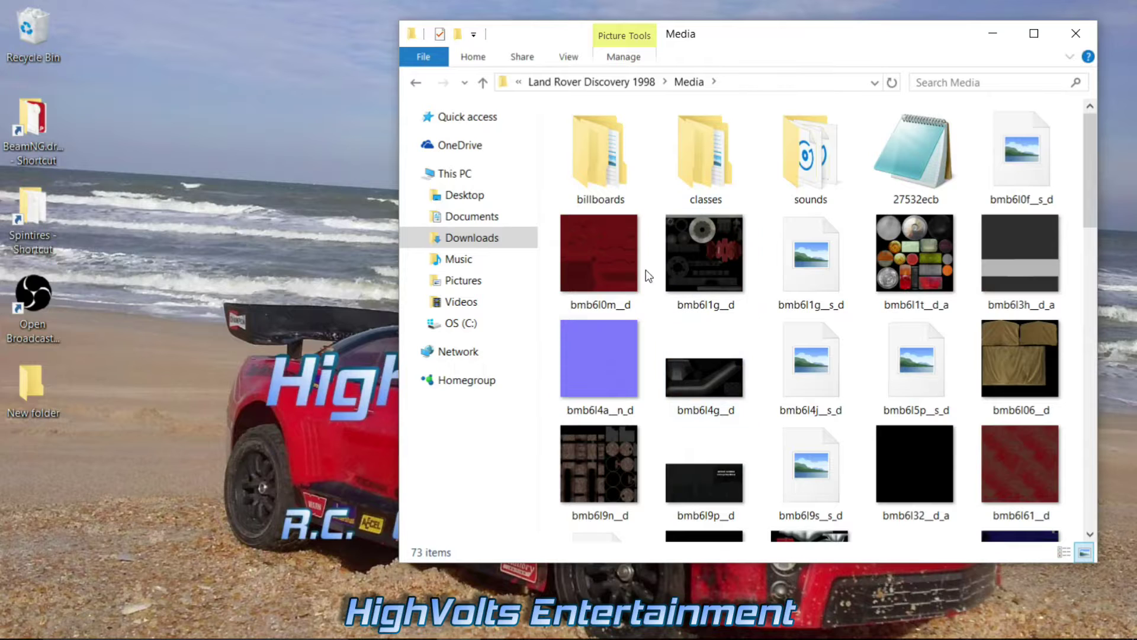
- Open Spintires' Properties in Steam and browse its local files
mouse_move(648, 637)
click(637, 627)
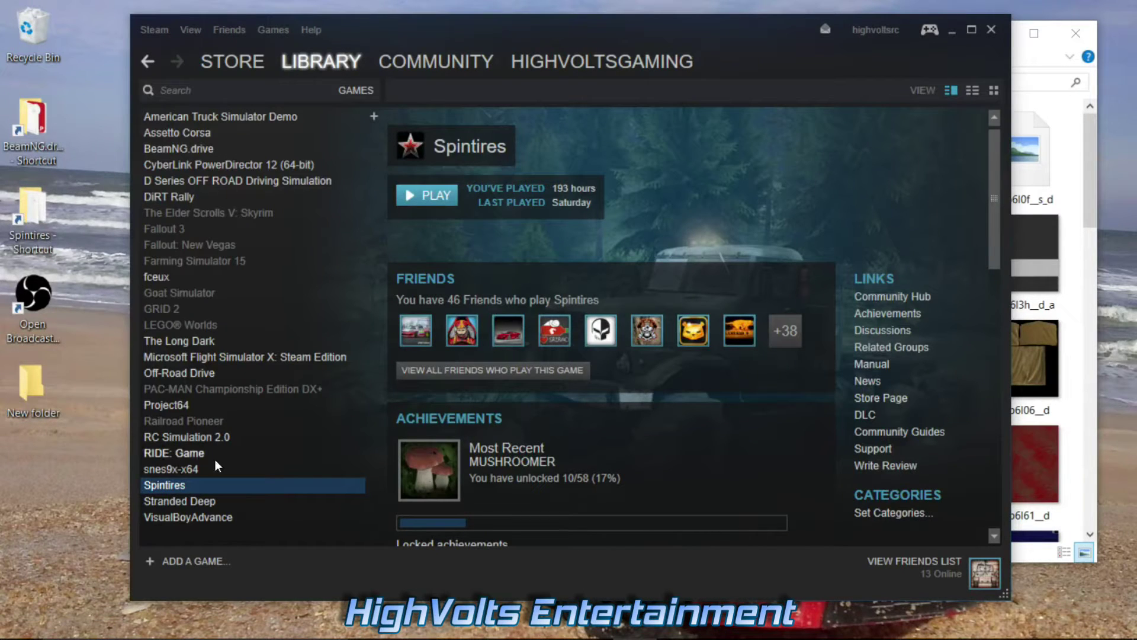
right_click(163, 484)
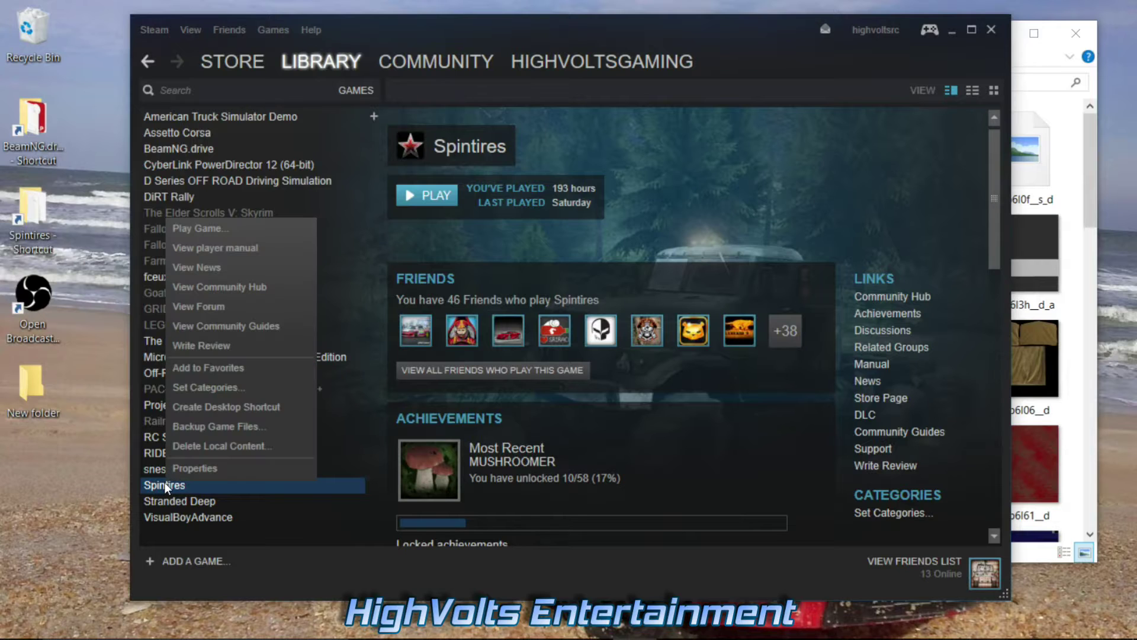
click(201, 468)
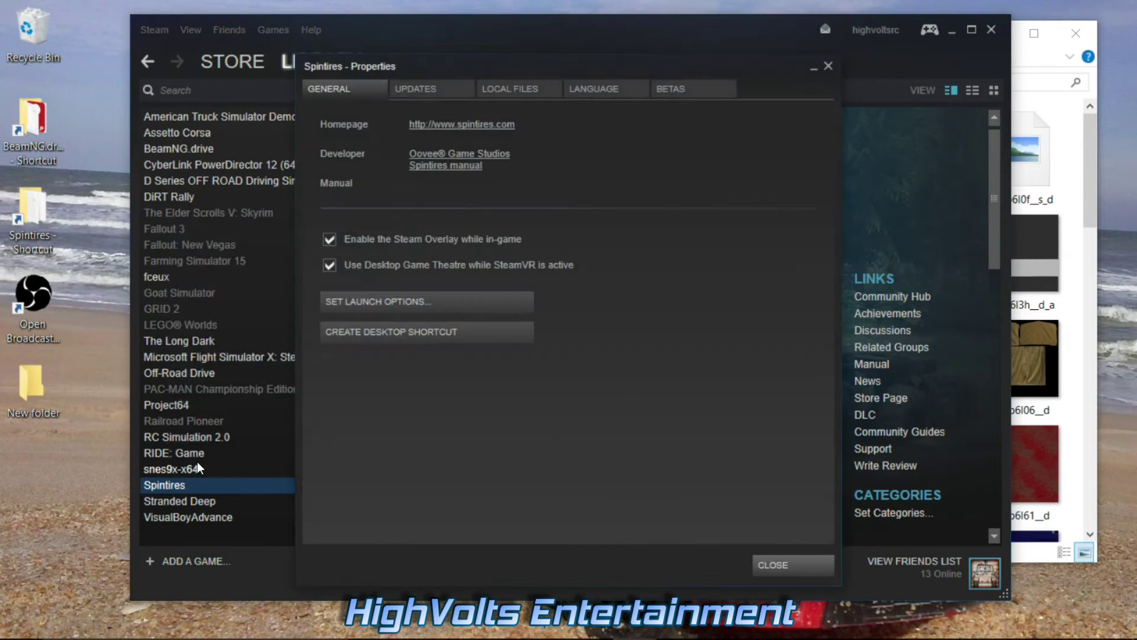
click(543, 89)
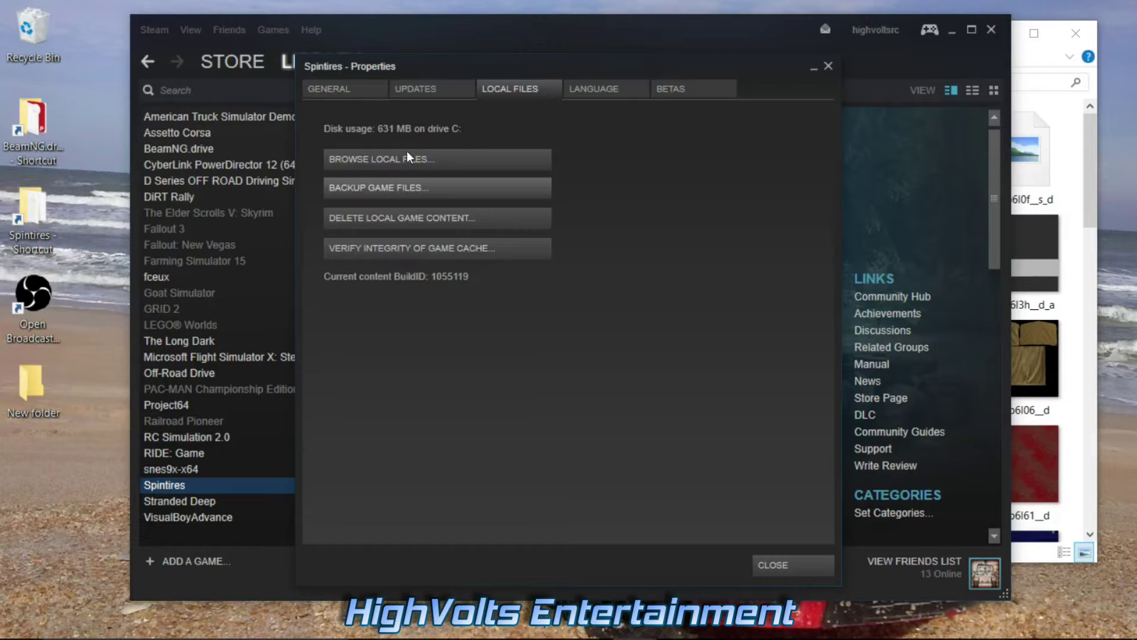
click(454, 159)
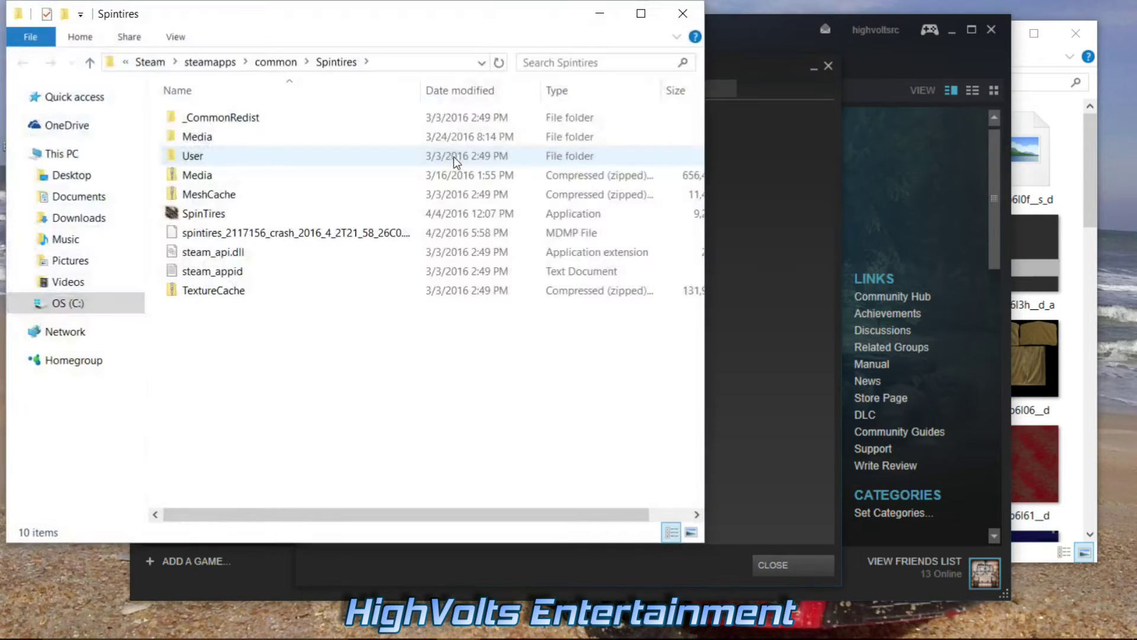
- Reposition the Spintires install window and go up to Steam's common games folder
drag(402, 35, 615, 56)
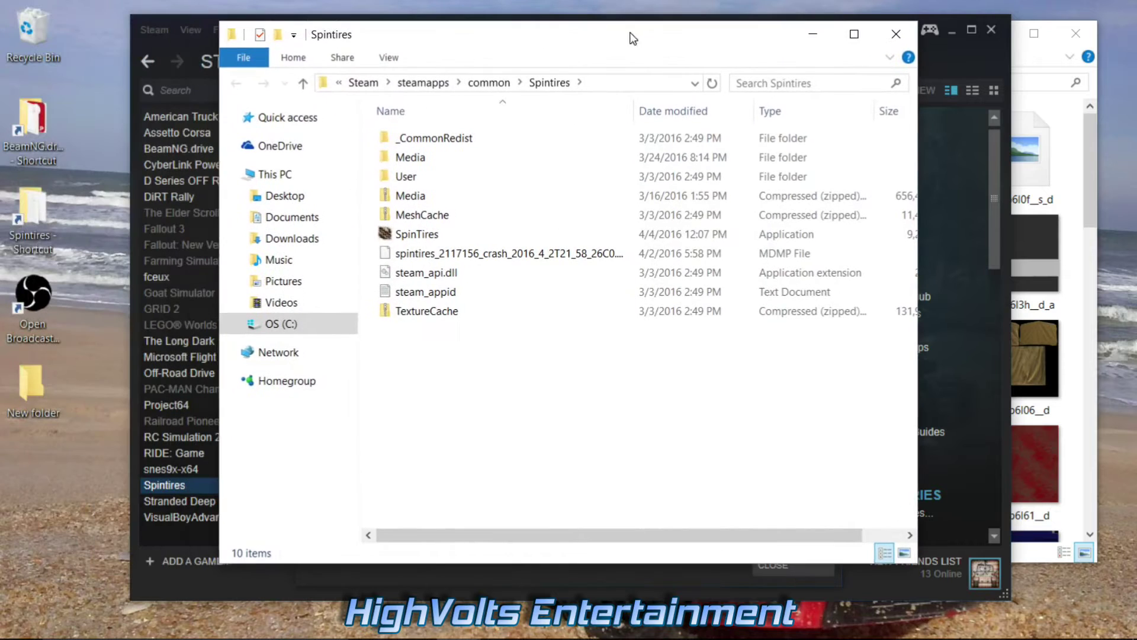
drag(456, 389, 406, 133)
click(441, 374)
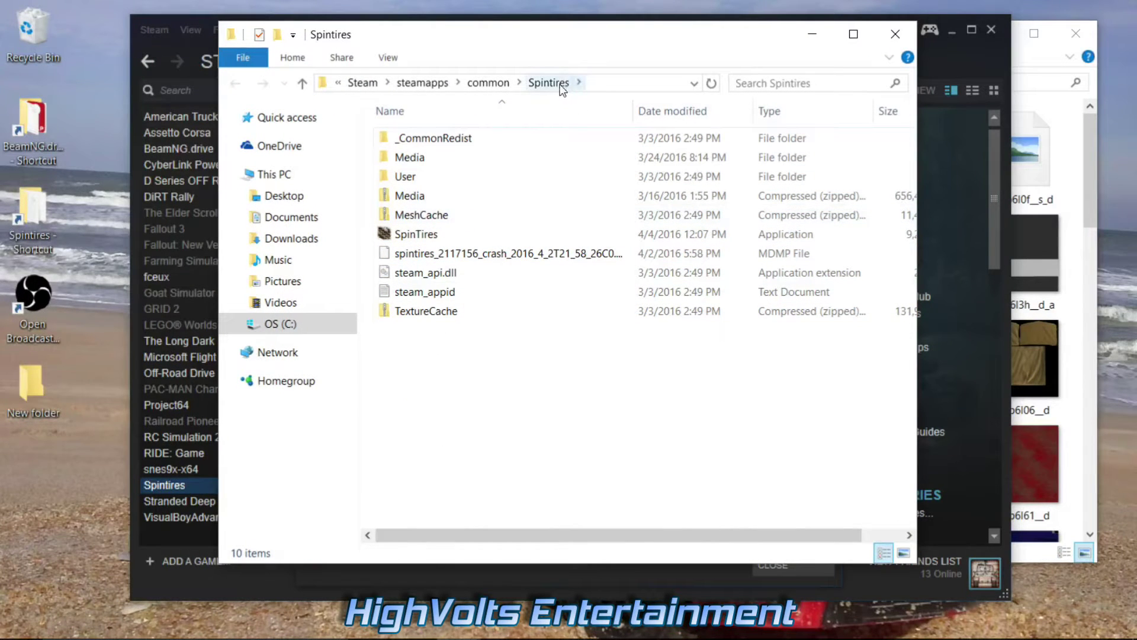
click(491, 83)
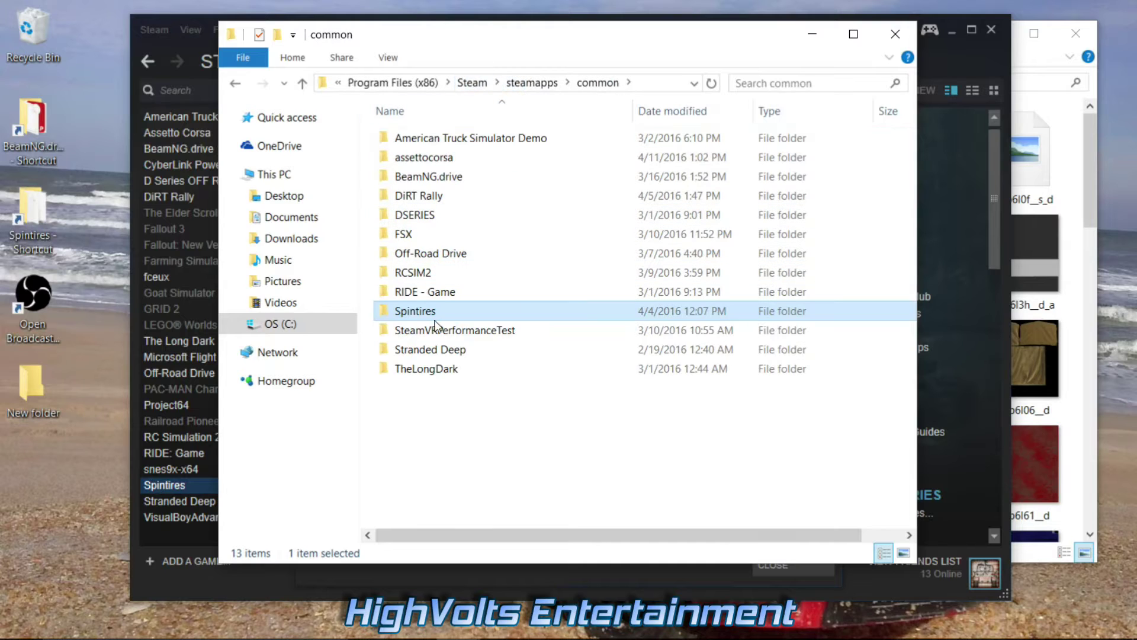
right_click(413, 315)
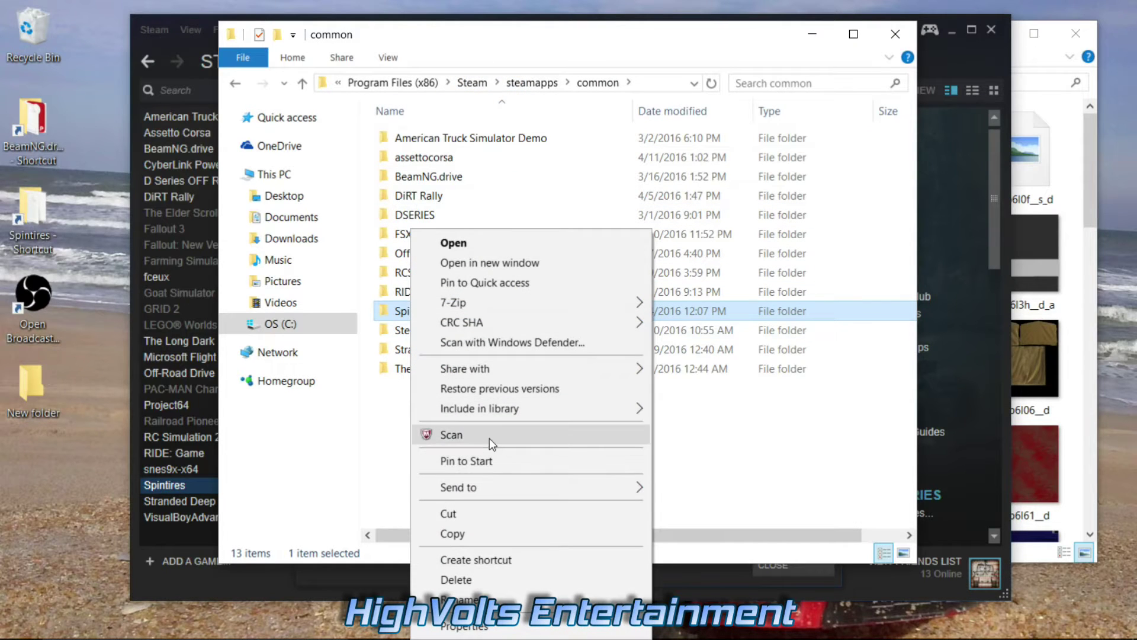
mouse_move(513, 486)
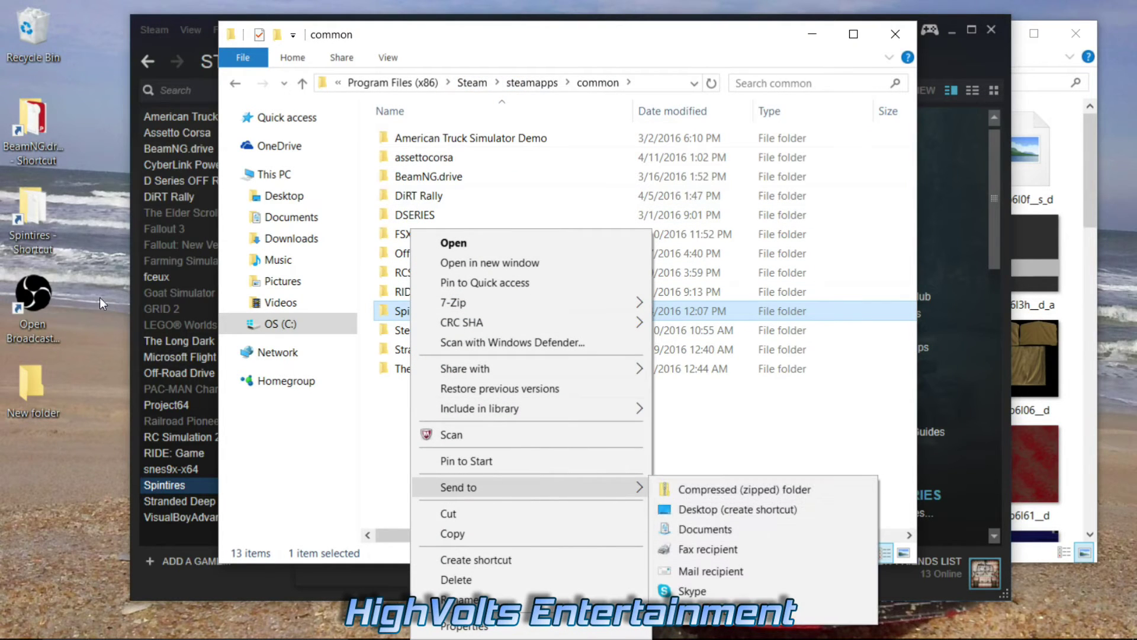
click(35, 211)
- Open the Spintires Media folder in a new window, peek into levels, and arrange both windows
double_click(36, 211)
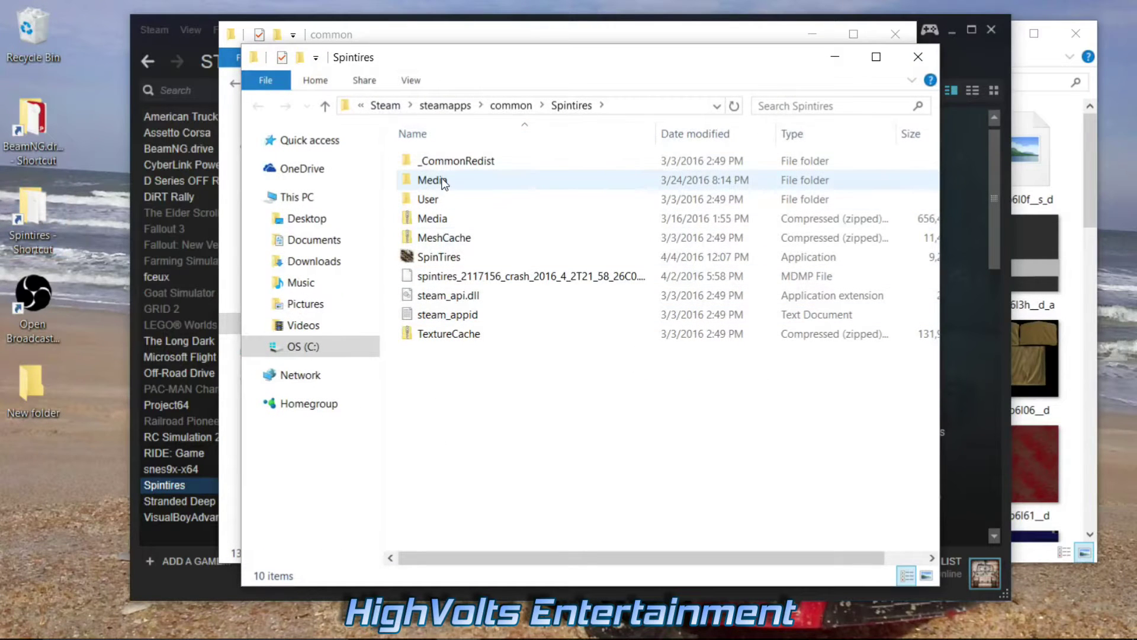
double_click(457, 180)
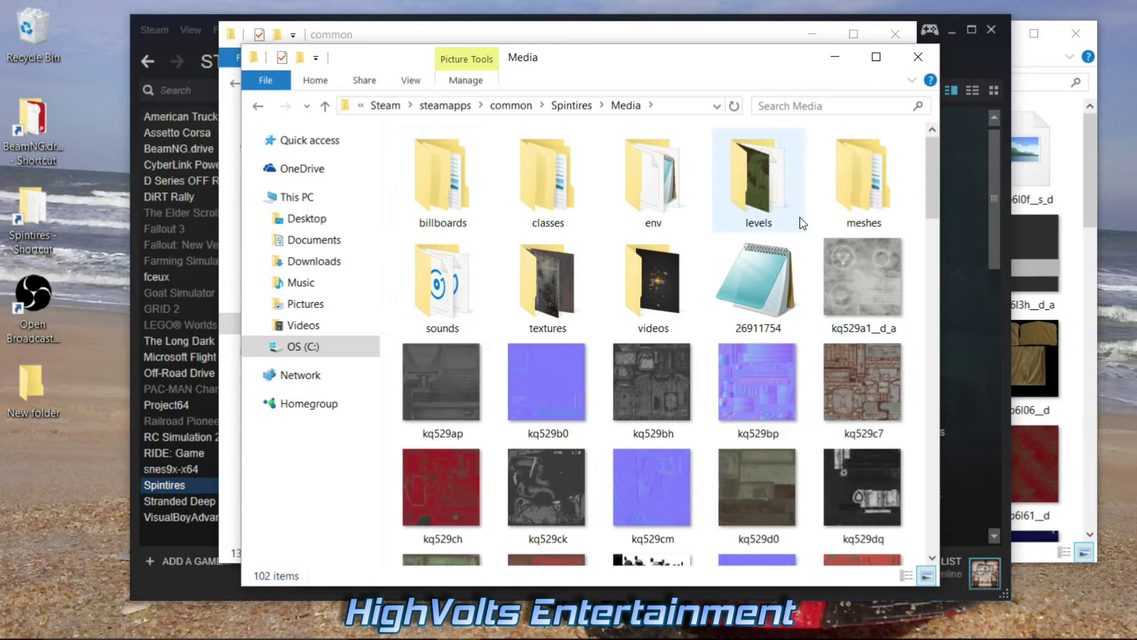
double_click(762, 181)
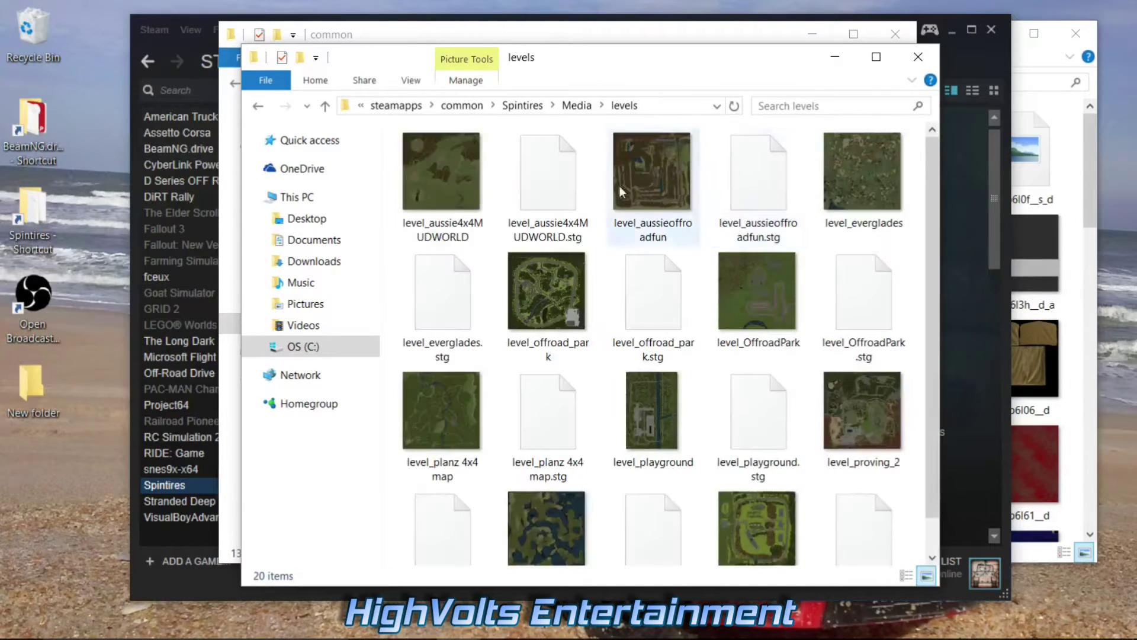
click(256, 105)
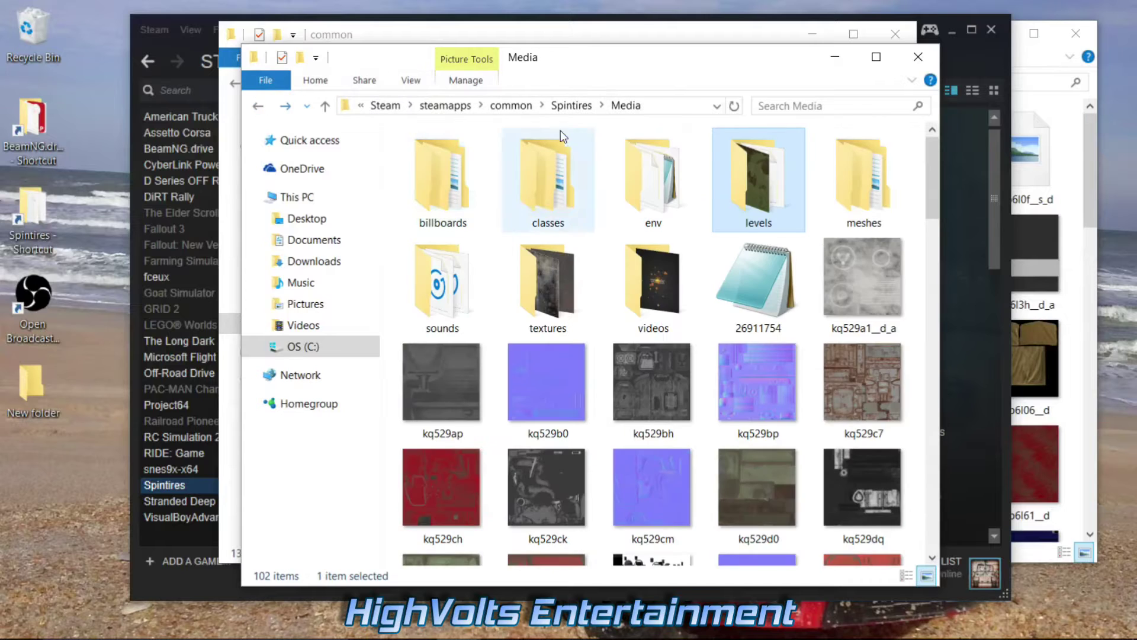
drag(655, 56, 401, 58)
drag(708, 35, 831, 45)
- Drag both level_CompCrawl files from Downloads' Level_CompCrawl\Media\levels into the Spintires levels folder
click(606, 423)
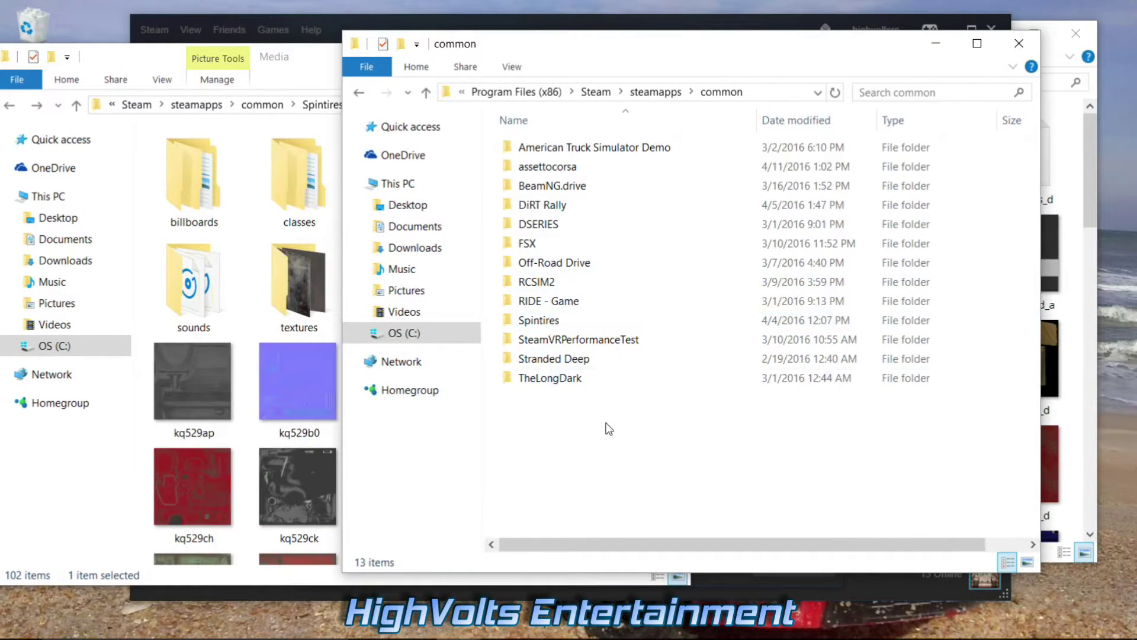
click(416, 247)
double_click(560, 168)
double_click(540, 152)
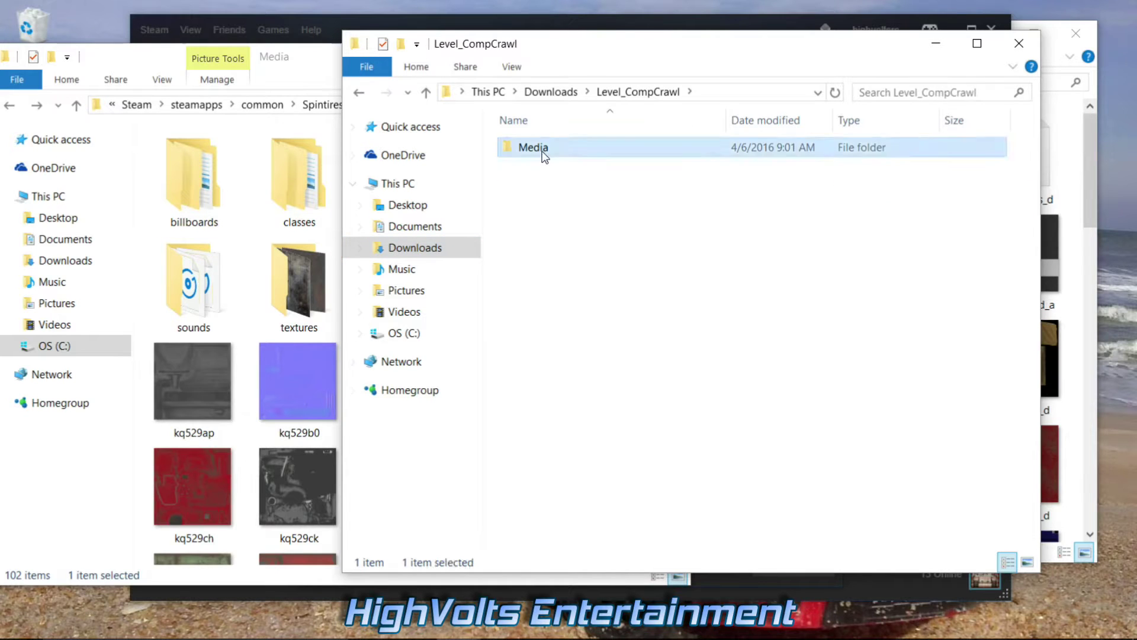
double_click(541, 151)
drag(535, 279, 675, 148)
drag(639, 42, 860, 37)
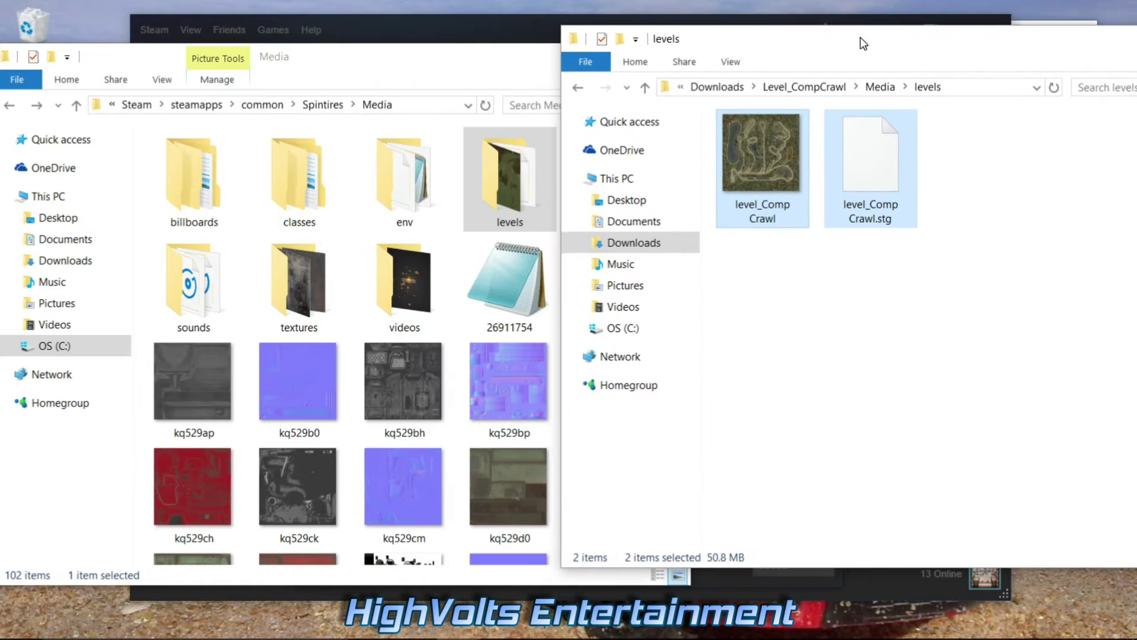
drag(793, 149, 540, 208)
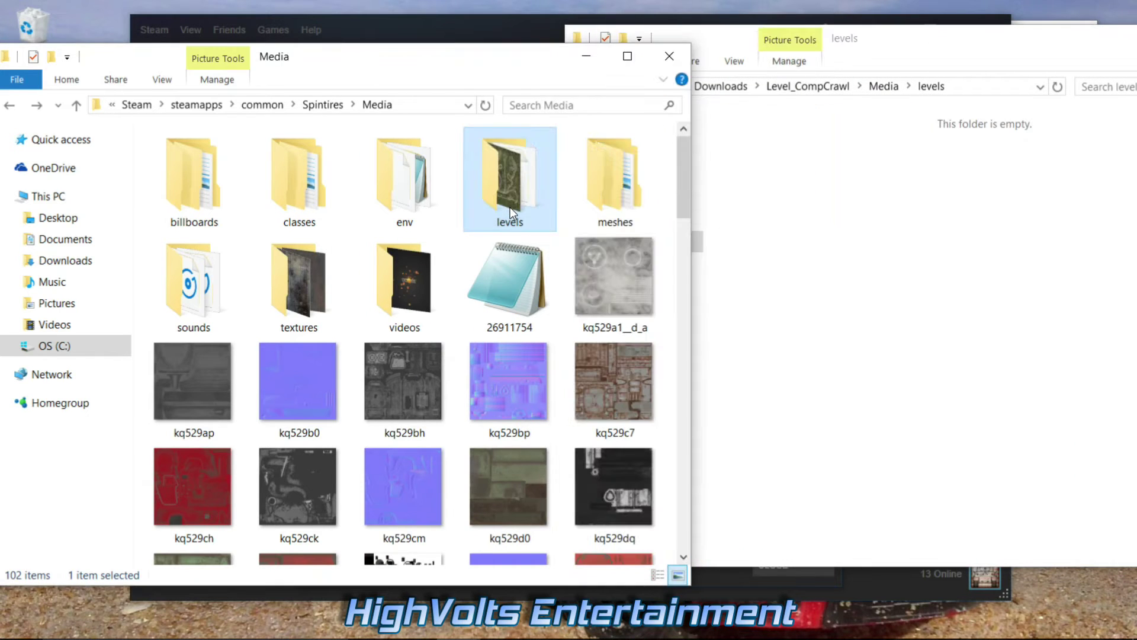
click(800, 273)
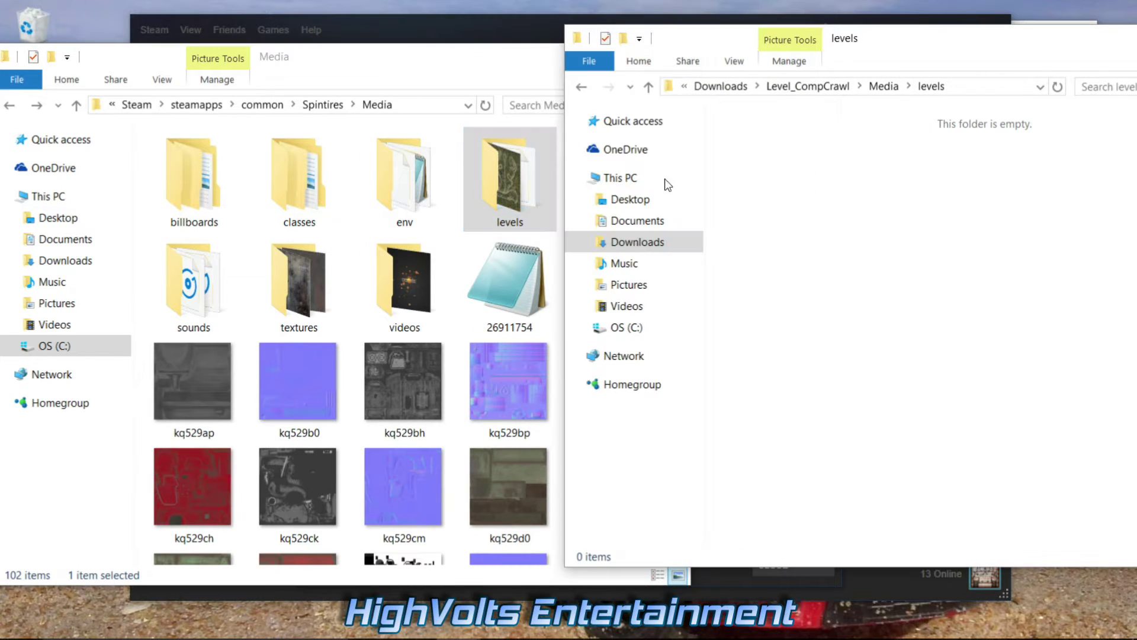
- Navigate the second window to the Land Rover Discovery 1998 mod's Media folder
click(580, 87)
click(580, 87)
click(580, 87)
click(580, 87)
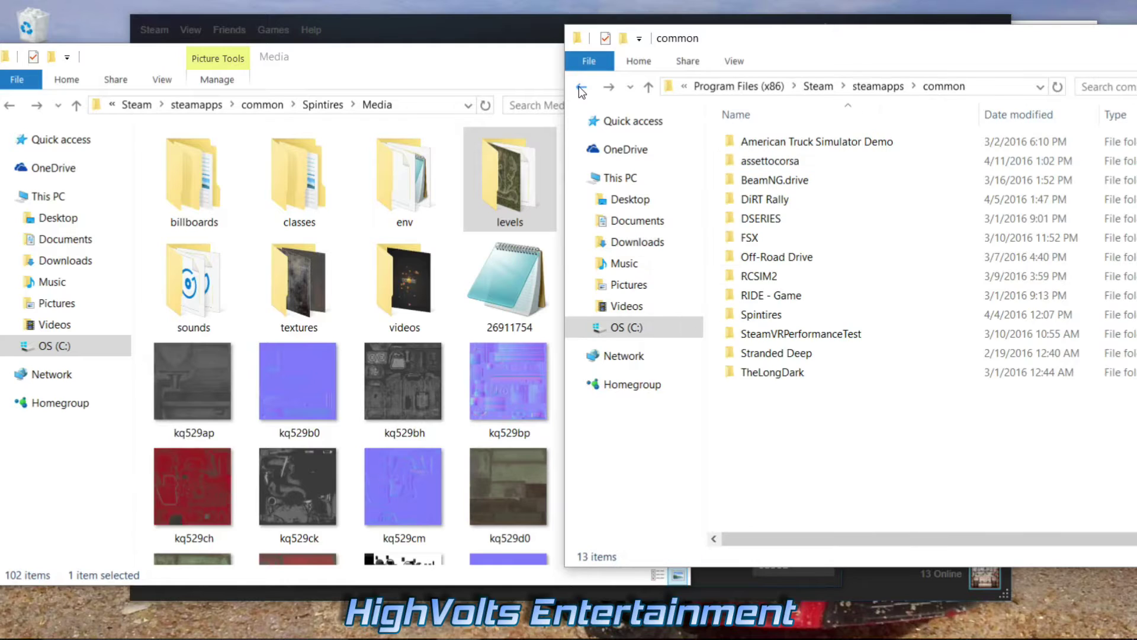
click(608, 87)
double_click(756, 142)
double_click(759, 141)
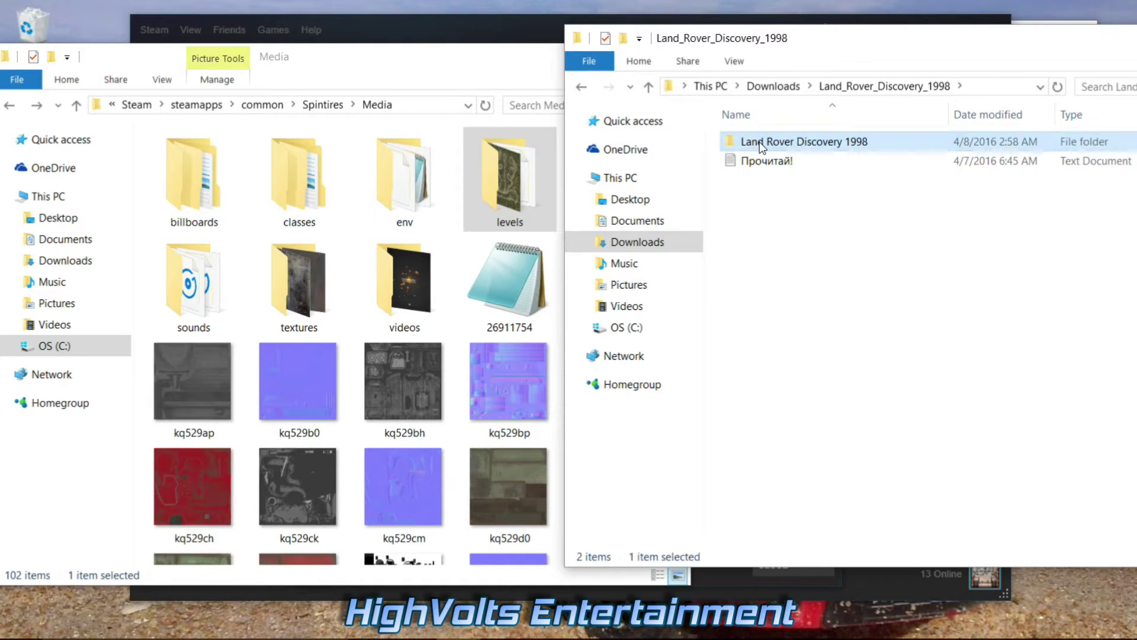
double_click(757, 143)
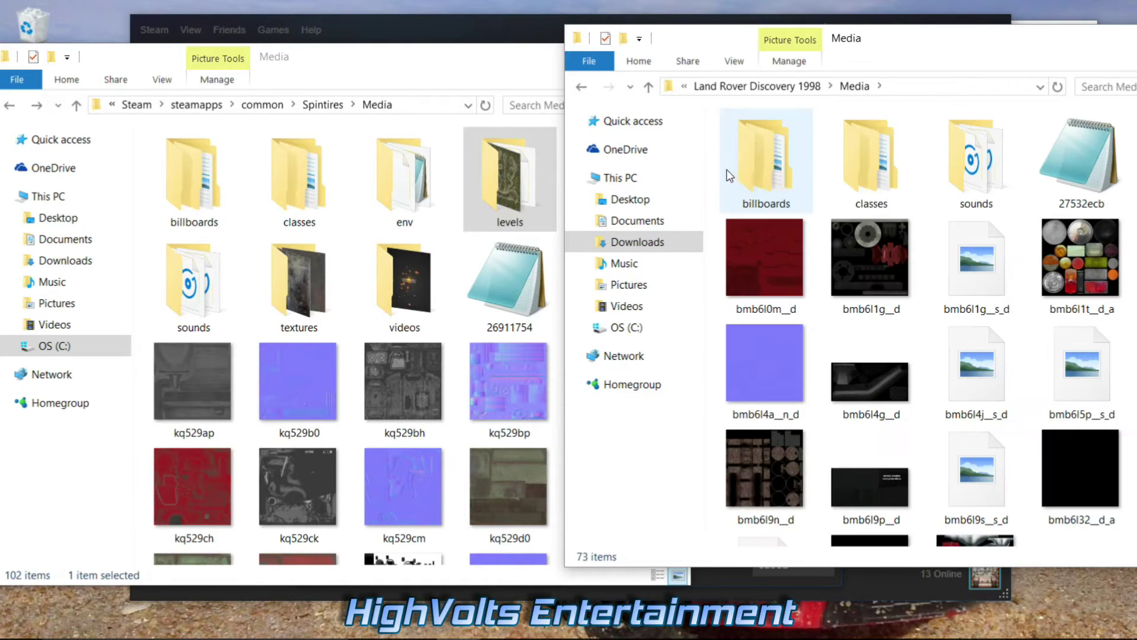
- Move the mod's files in batches into the Spintires Media folder until none remain
drag(708, 149, 1007, 539)
drag(802, 432, 452, 390)
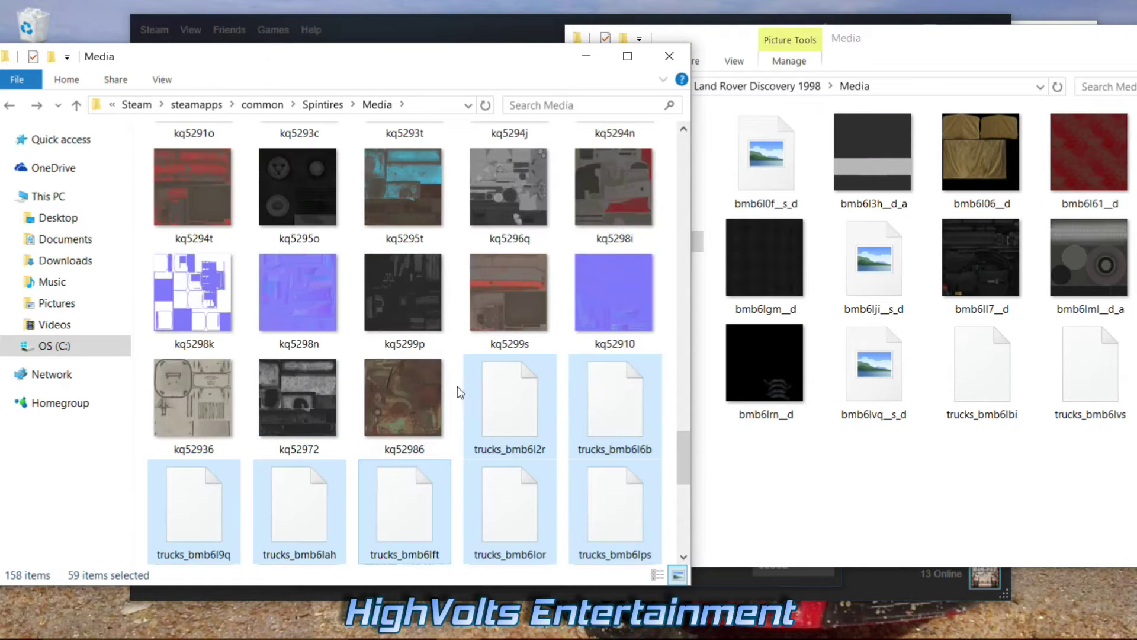
click(765, 478)
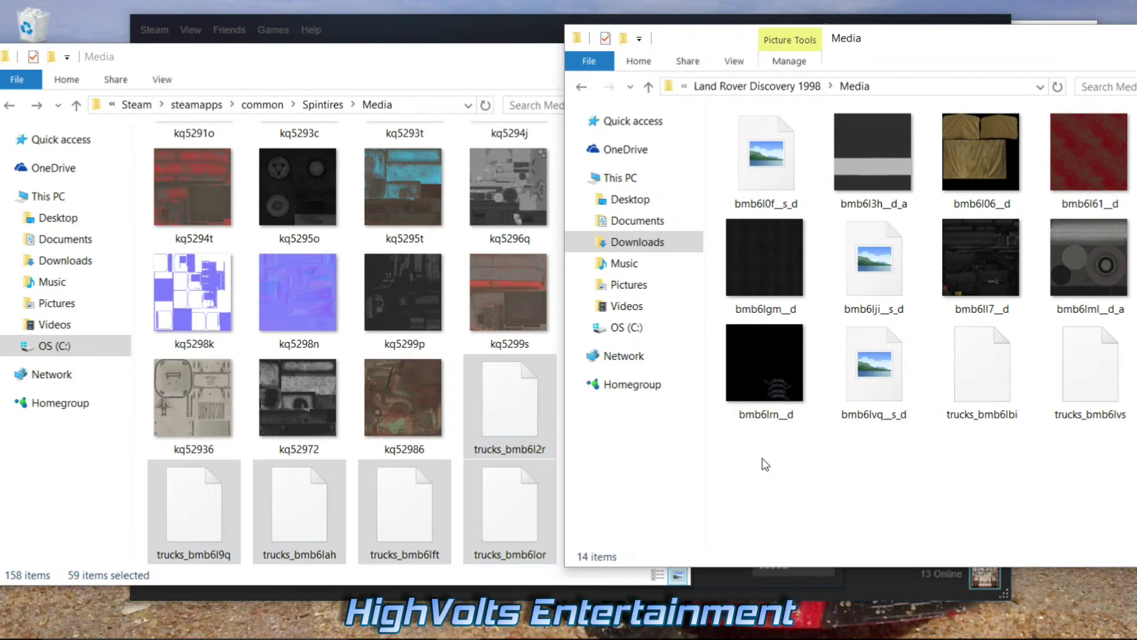
drag(762, 465, 1129, 109)
drag(731, 247, 358, 408)
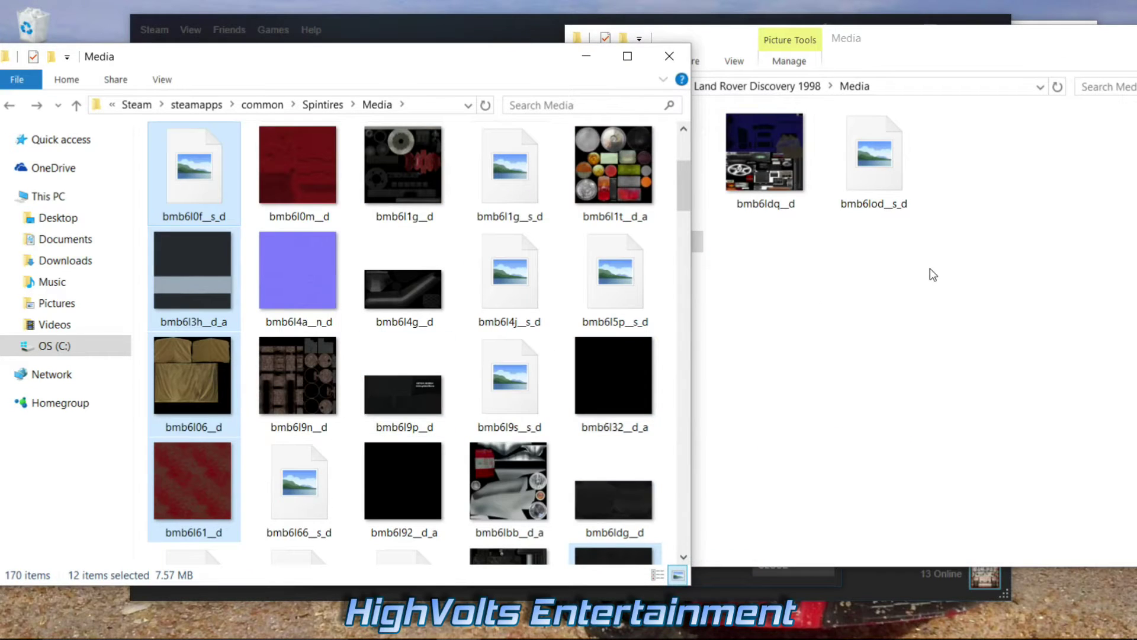
drag(932, 274, 762, 158)
drag(762, 158, 379, 372)
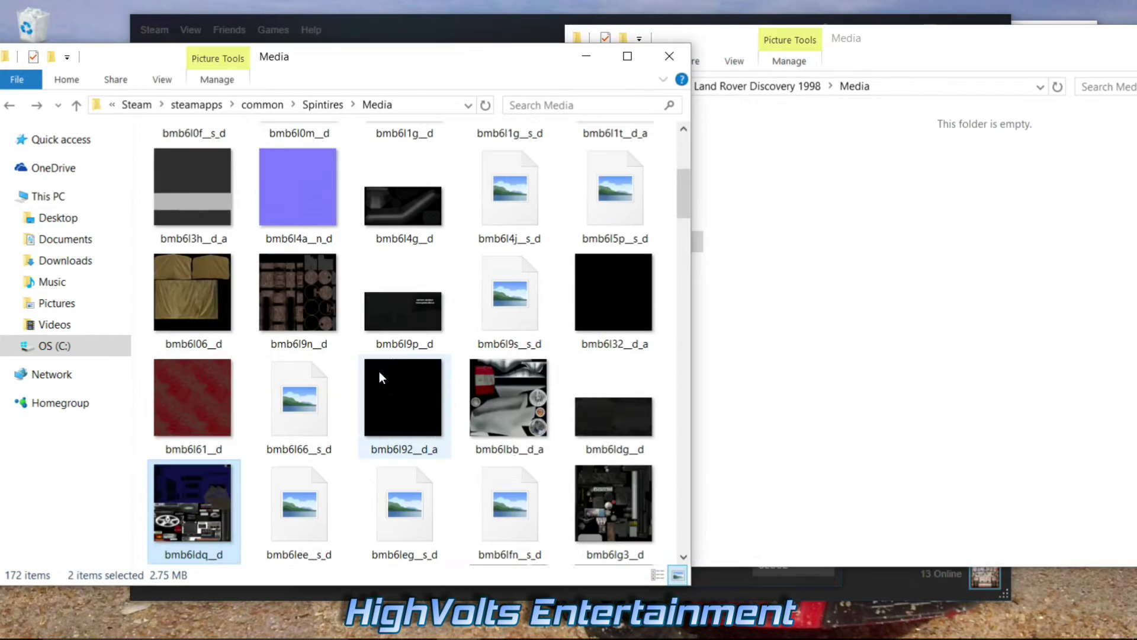
click(828, 344)
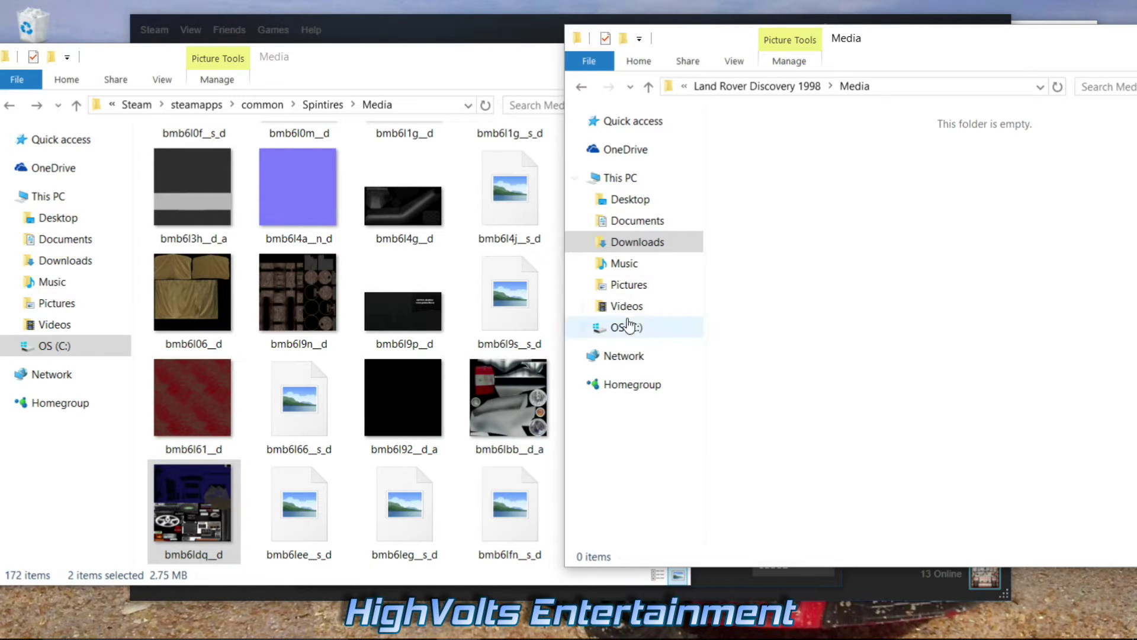
click(353, 268)
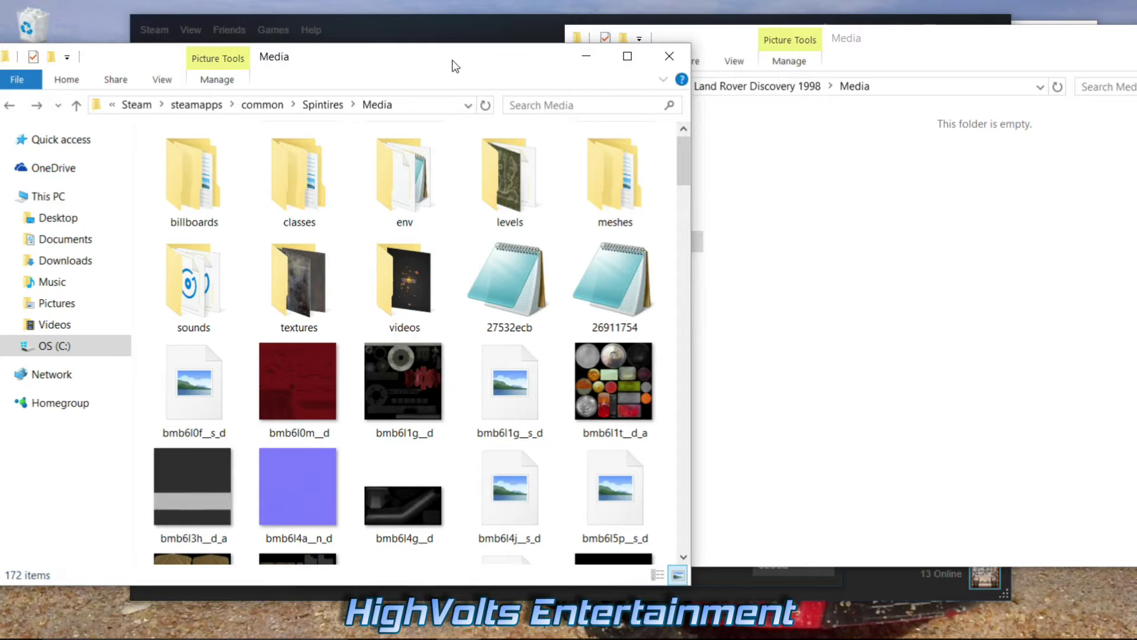
drag(457, 62, 684, 42)
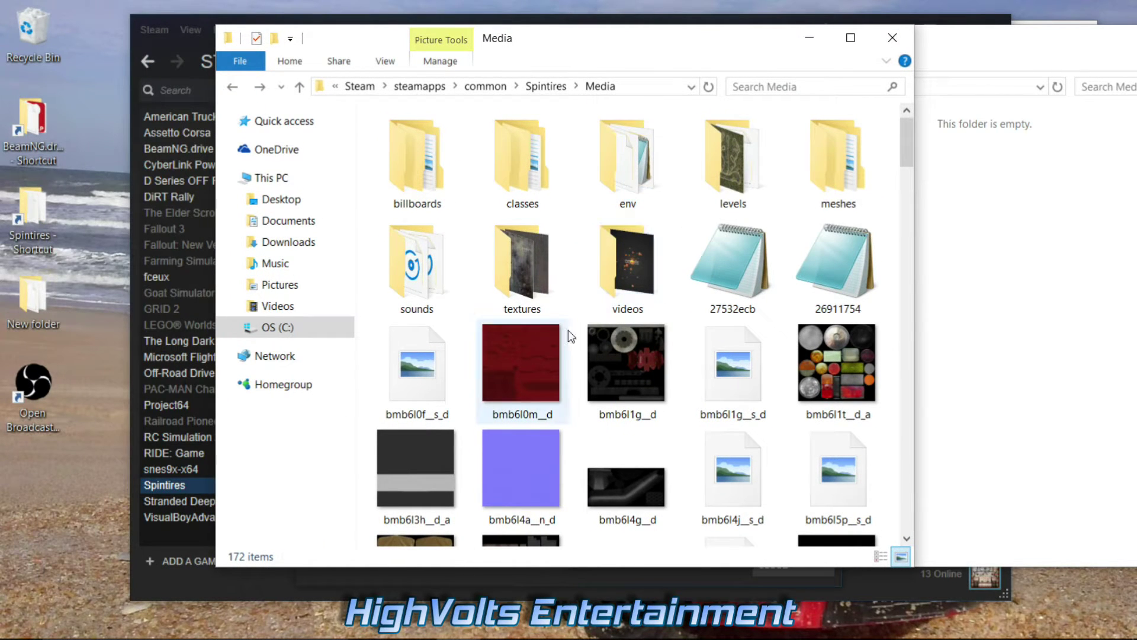
click(172, 483)
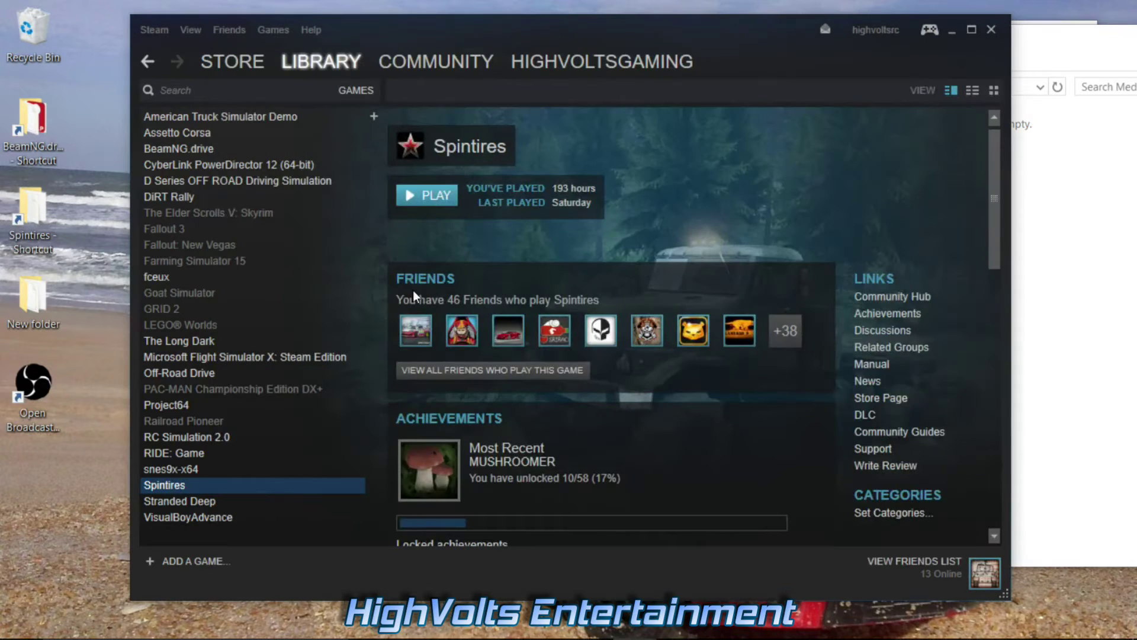
- Launch Spintires from the Steam library, dismissing the 'app already running' error with OK
click(437, 204)
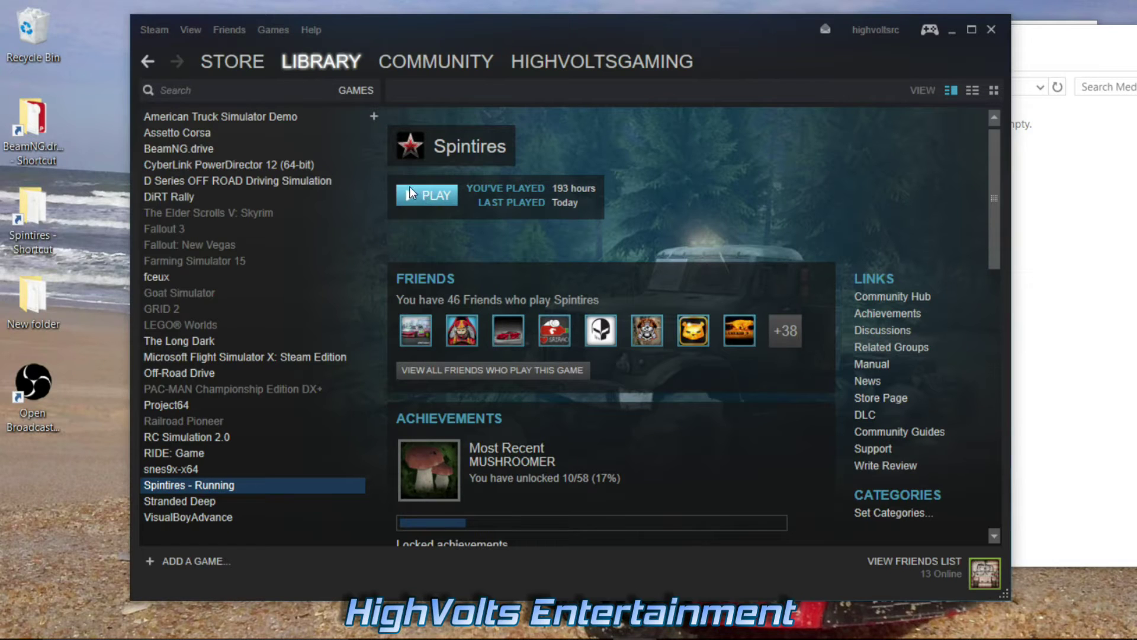
click(422, 194)
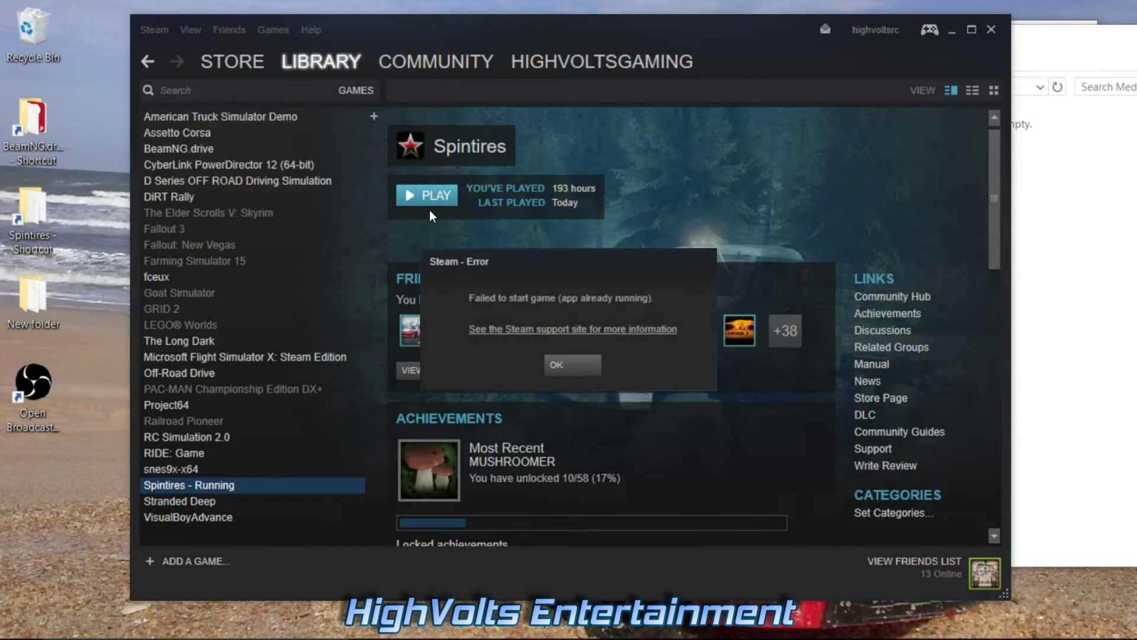
click(569, 366)
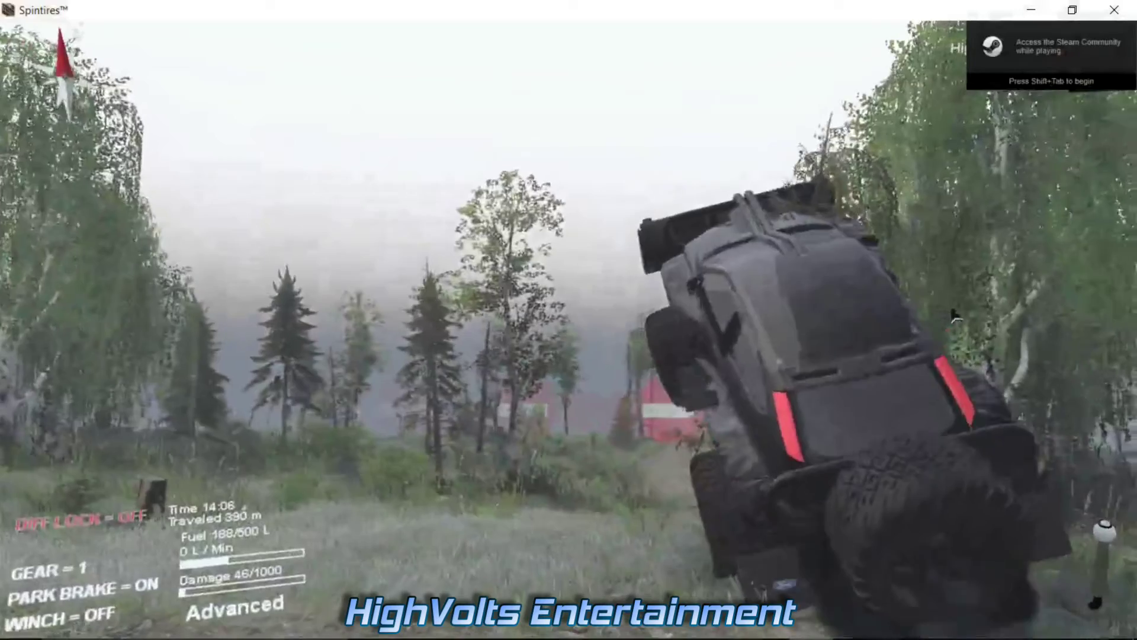
- Leave the running game for Spintires' main menu
key(Escape)
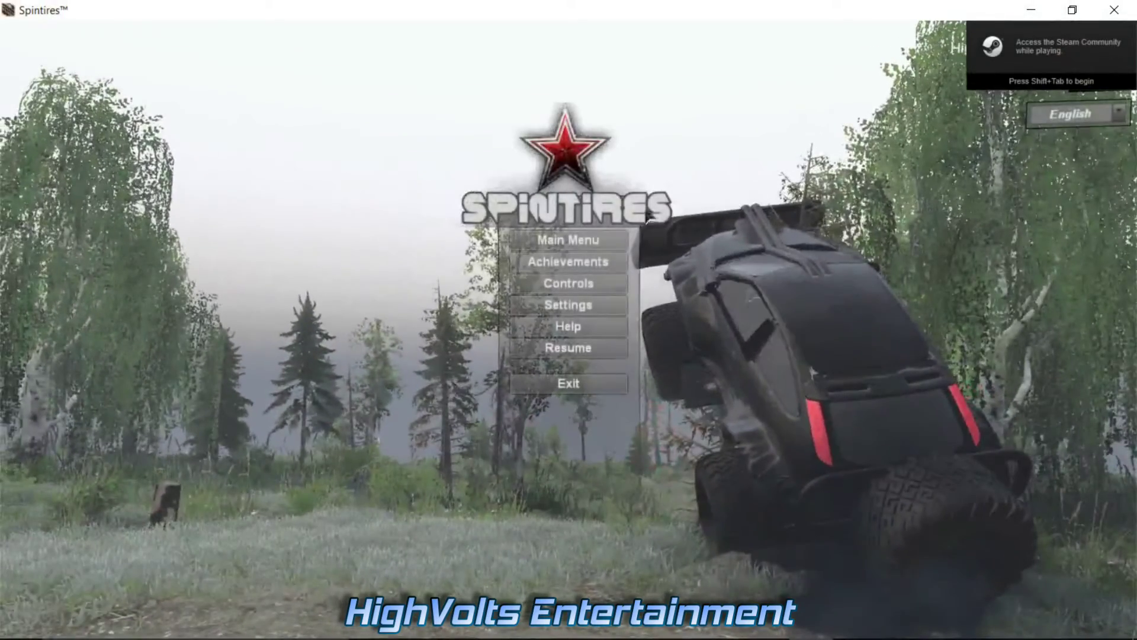
click(608, 243)
click(557, 356)
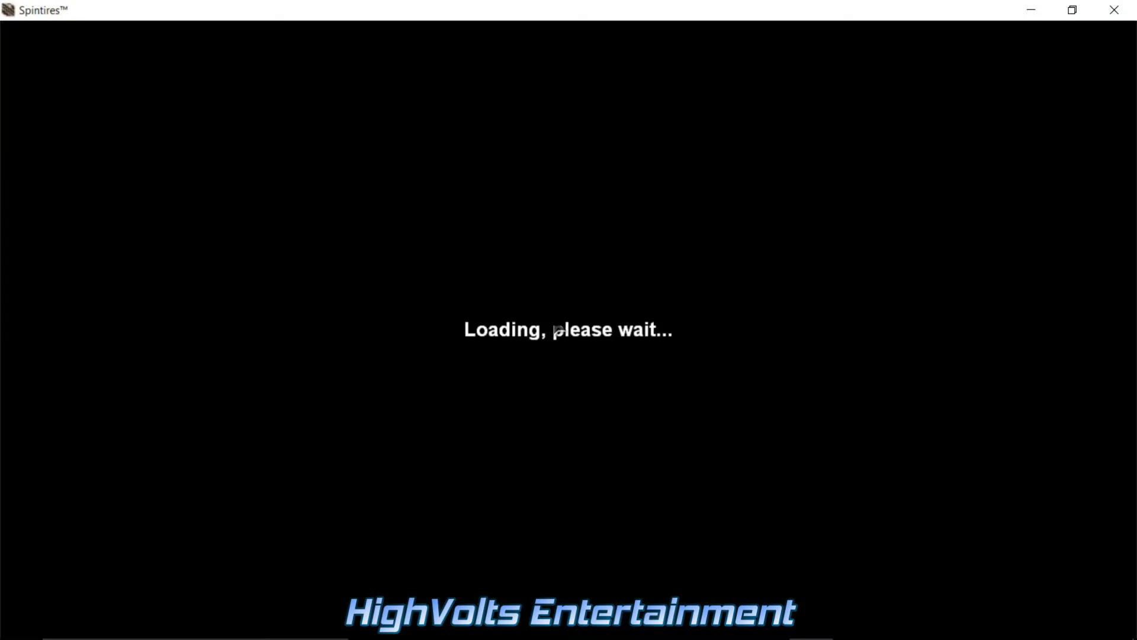
- Open Play, look at the Multi Player lobbies, then return to Single Player
click(130, 122)
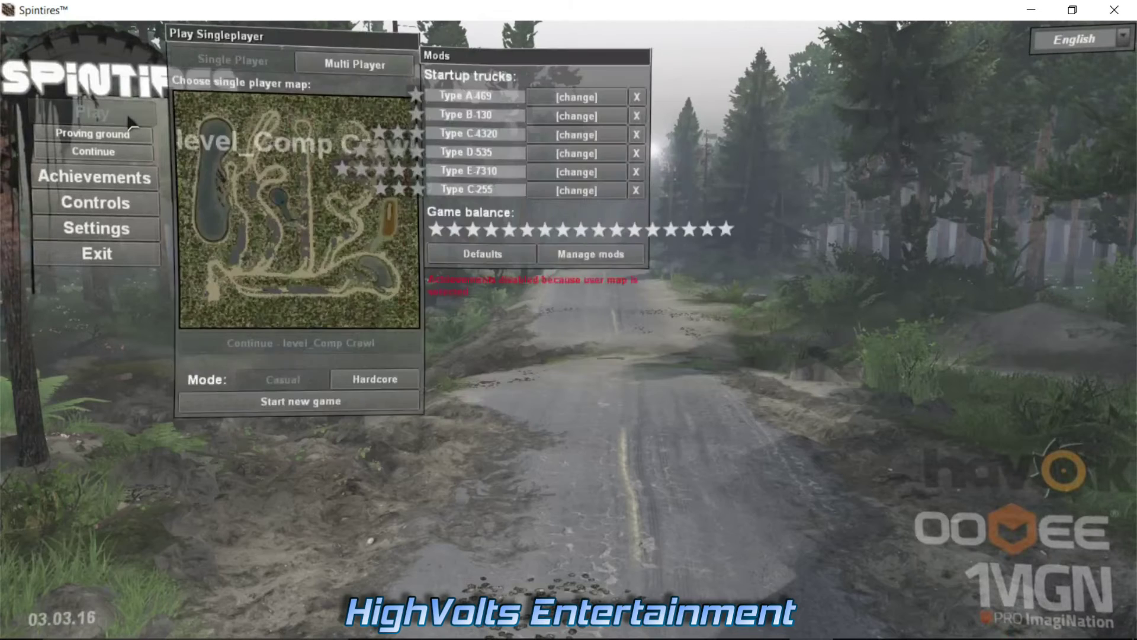
click(332, 64)
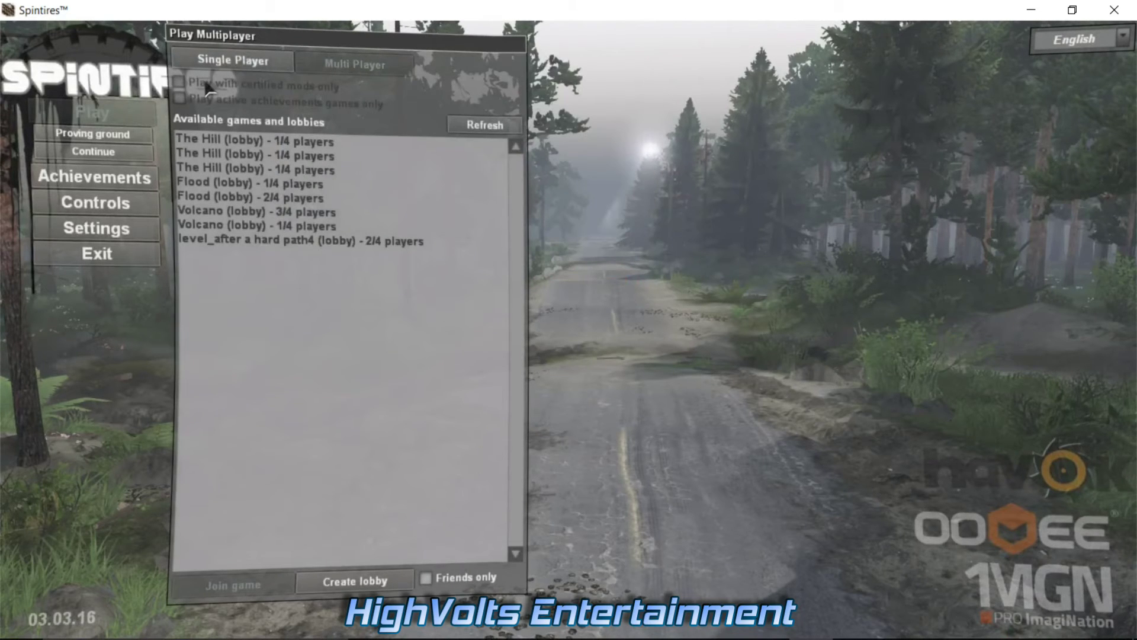
click(249, 243)
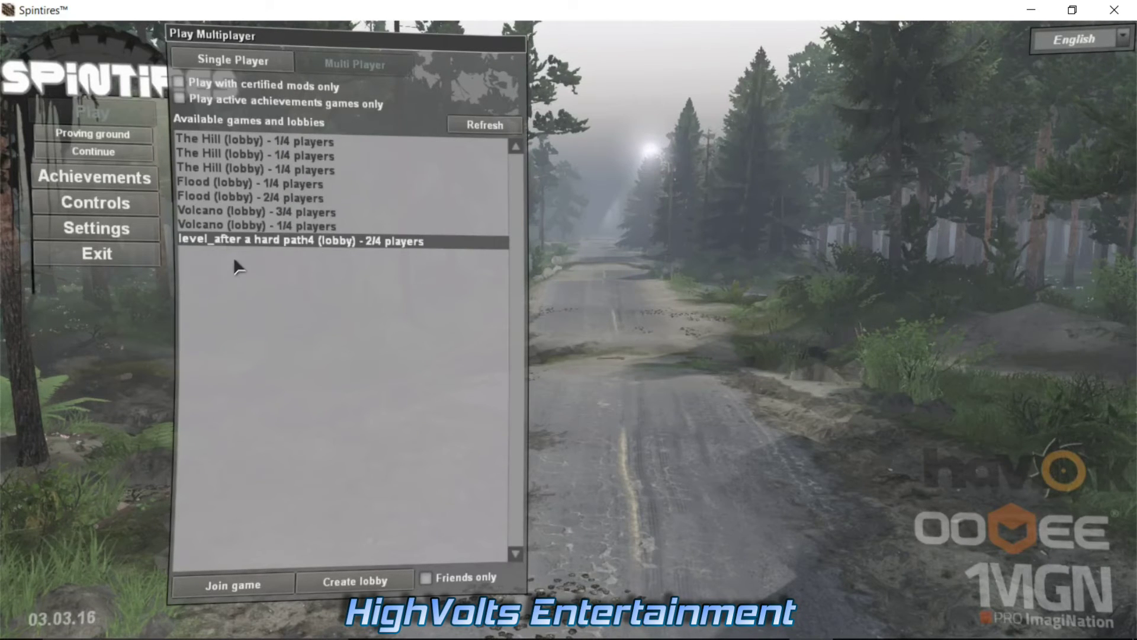
click(82, 110)
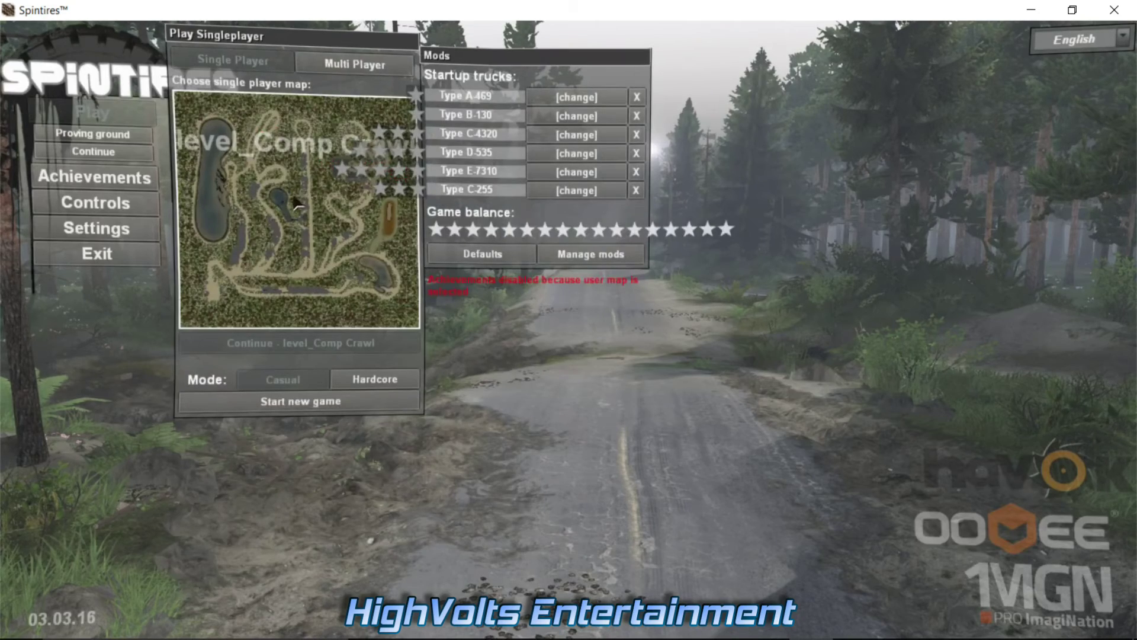
- Select the level_Comp Crawl map and put the bmb6l9q truck in the first startup slot
click(297, 204)
click(364, 59)
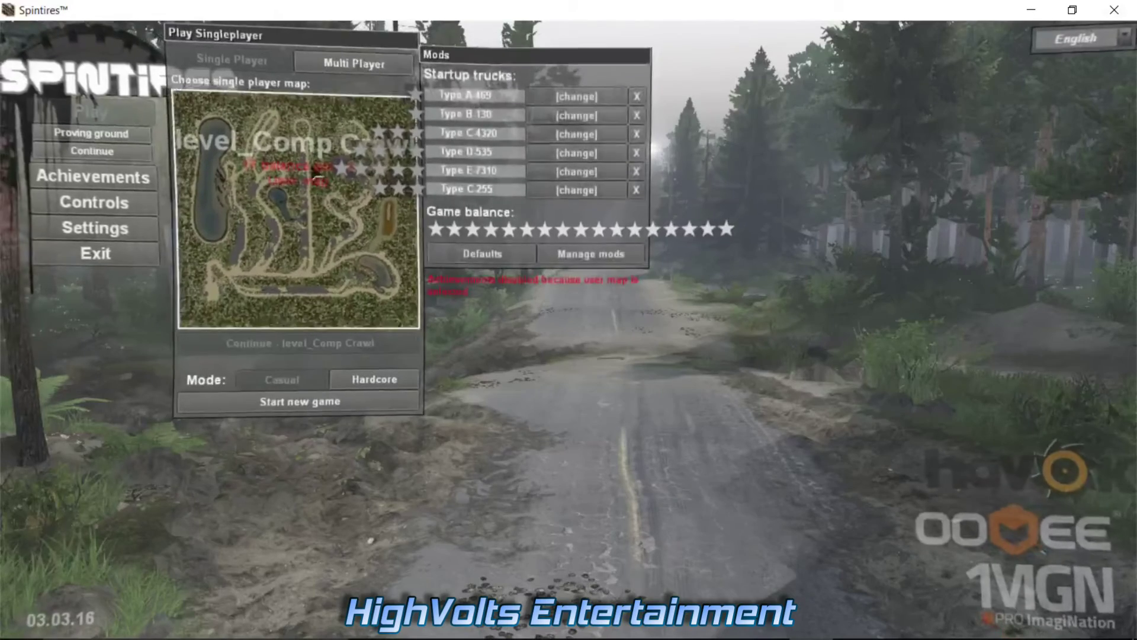
click(578, 96)
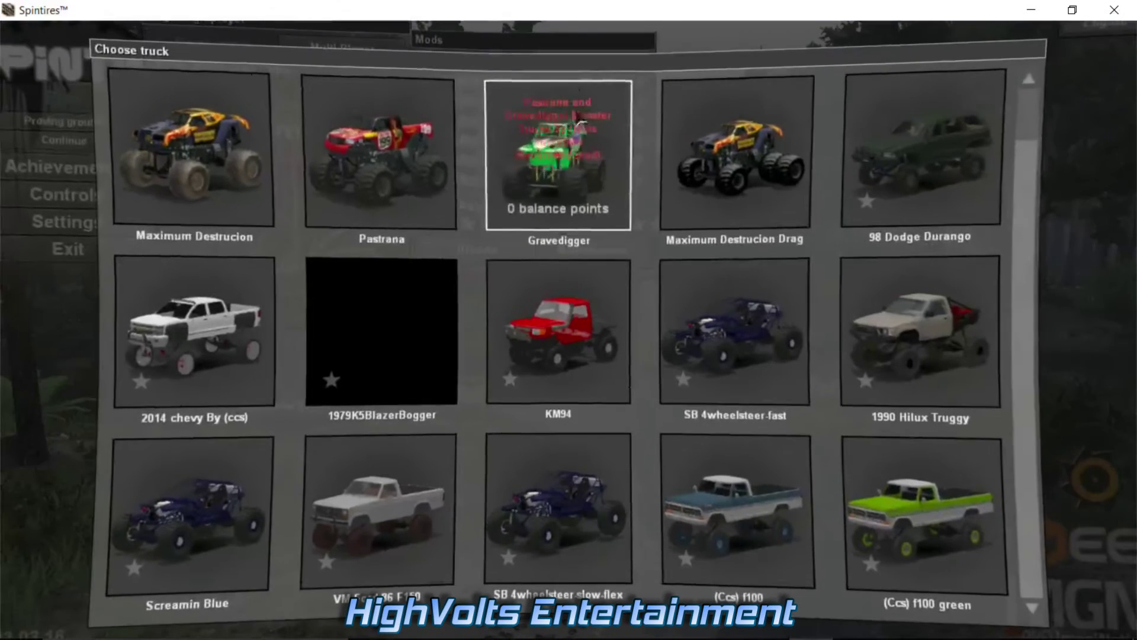
scroll(723, 271, down, 1)
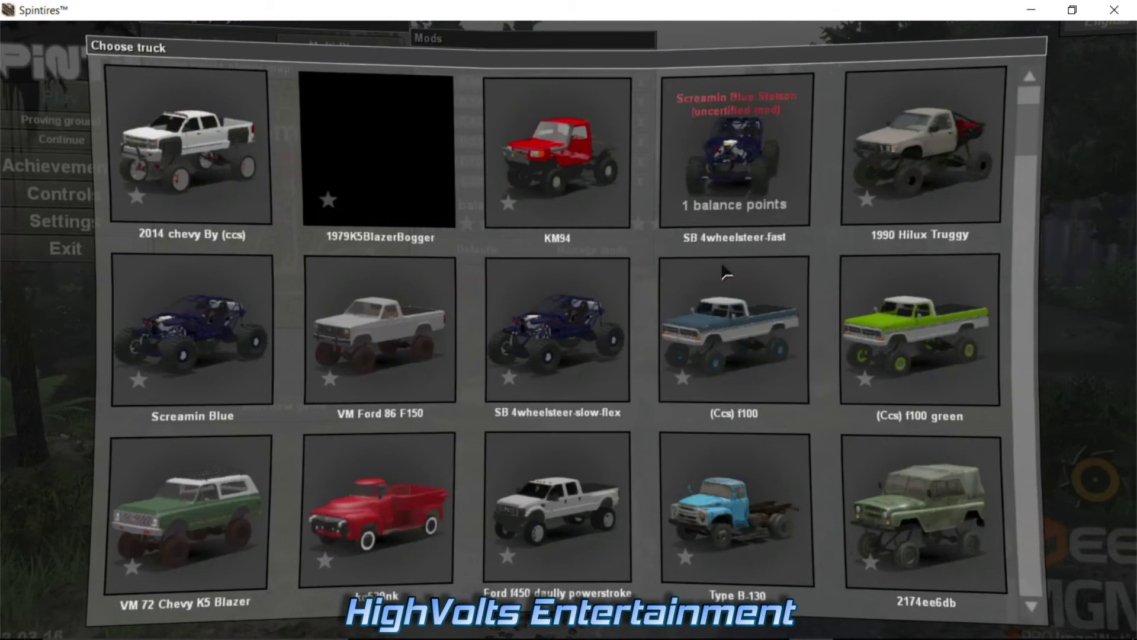
scroll(724, 271, down, 1)
scroll(723, 274, down, 1)
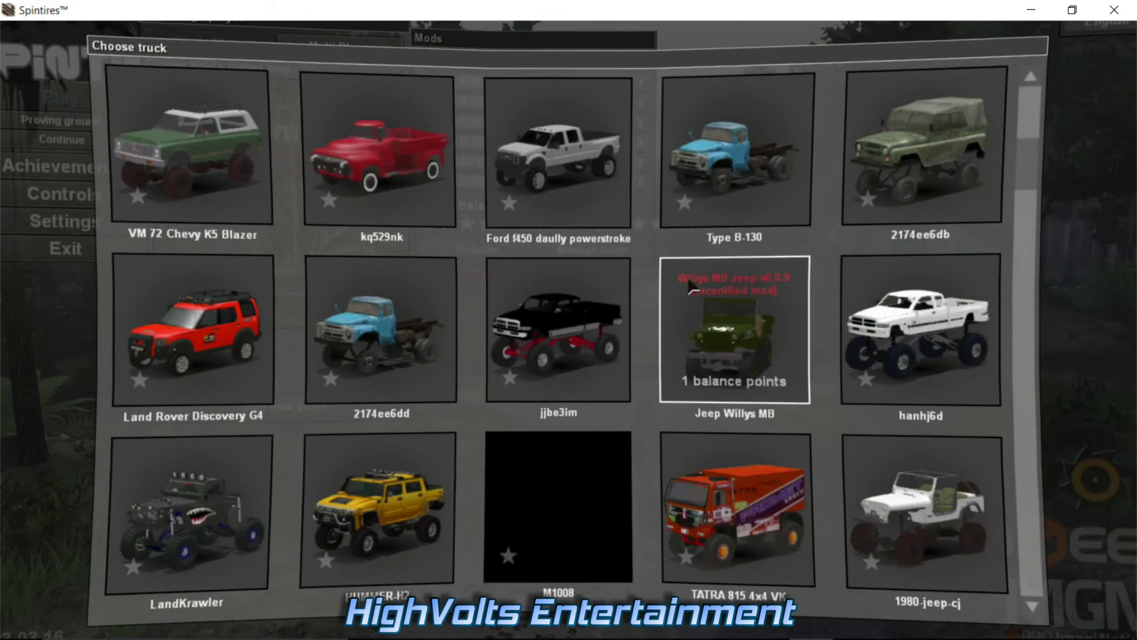
scroll(693, 289, down, 1)
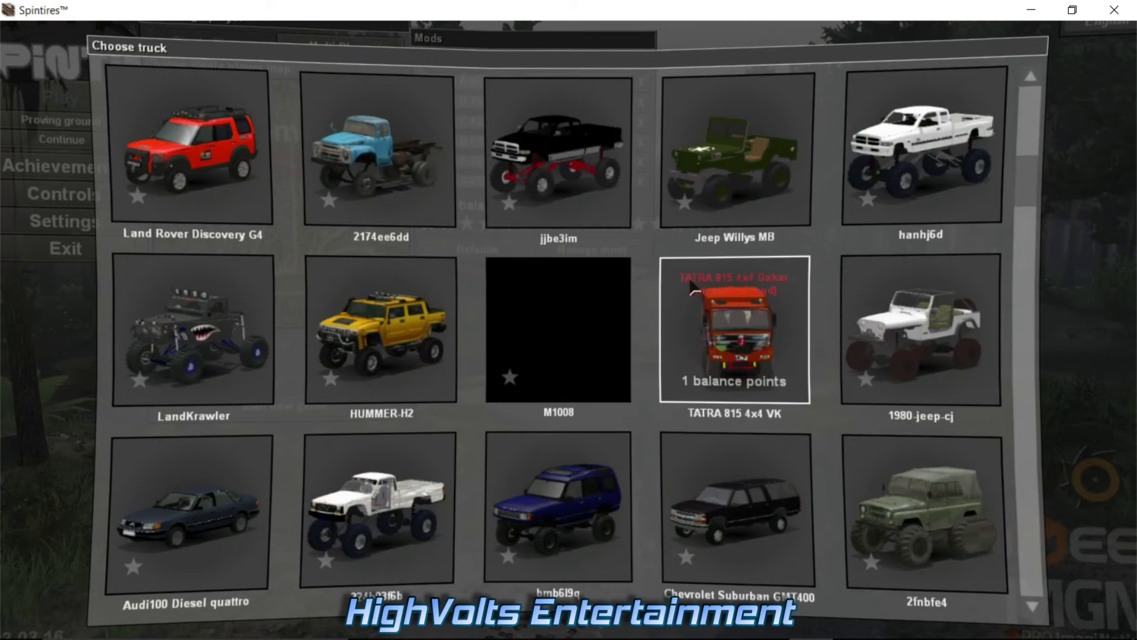
click(566, 486)
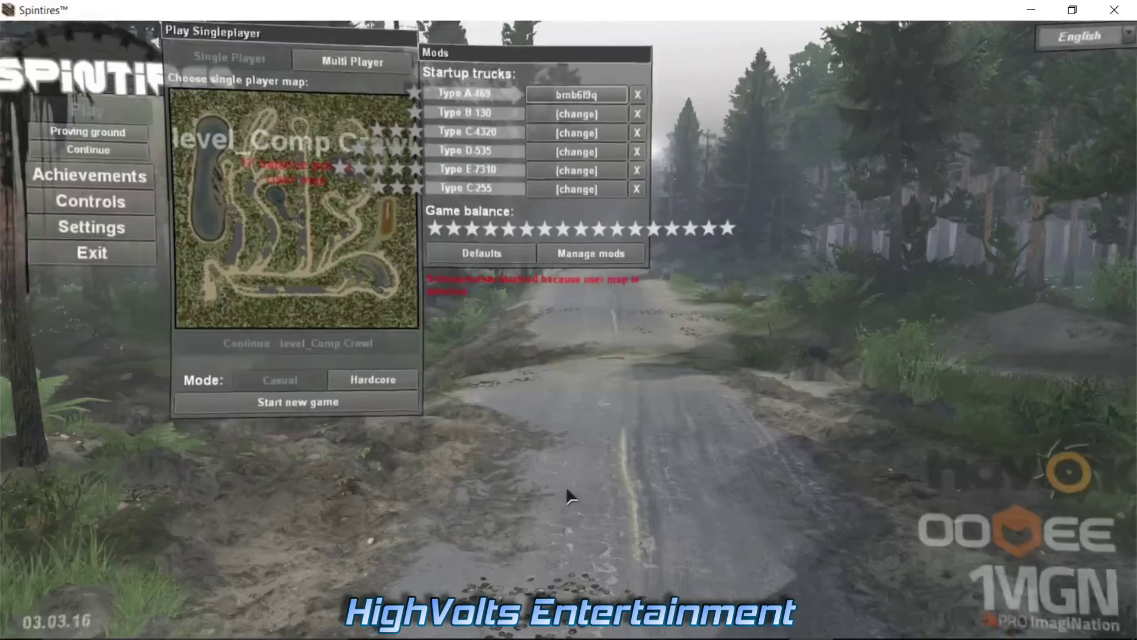
- Start the new game and orbit the camera around the loaded blue Land Rover Discovery
click(299, 404)
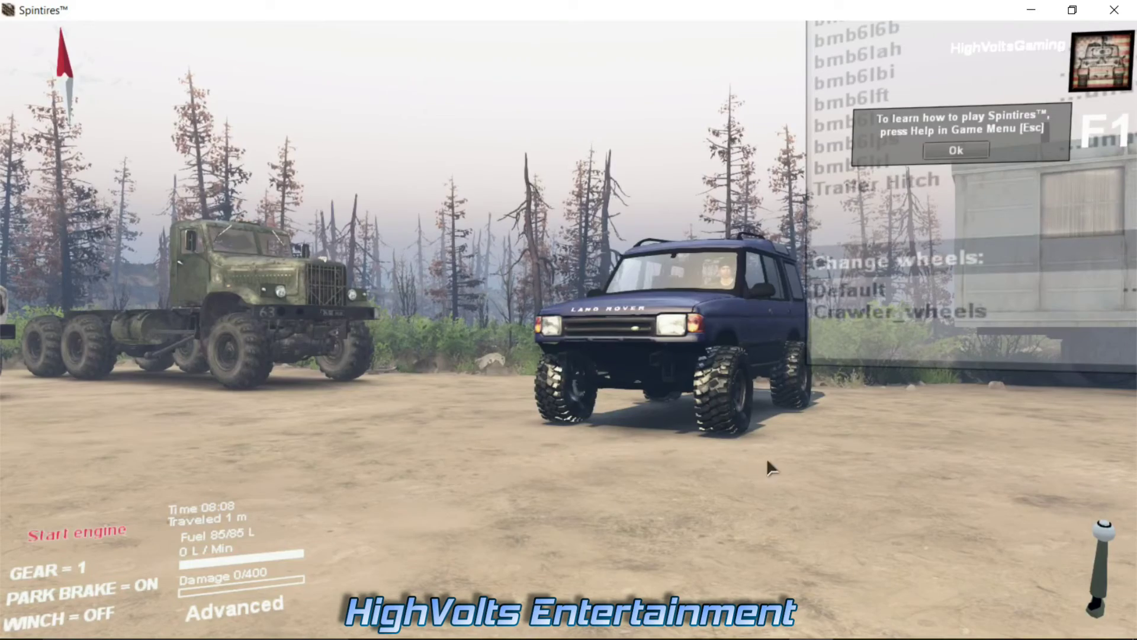
drag(690, 457, 771, 439)
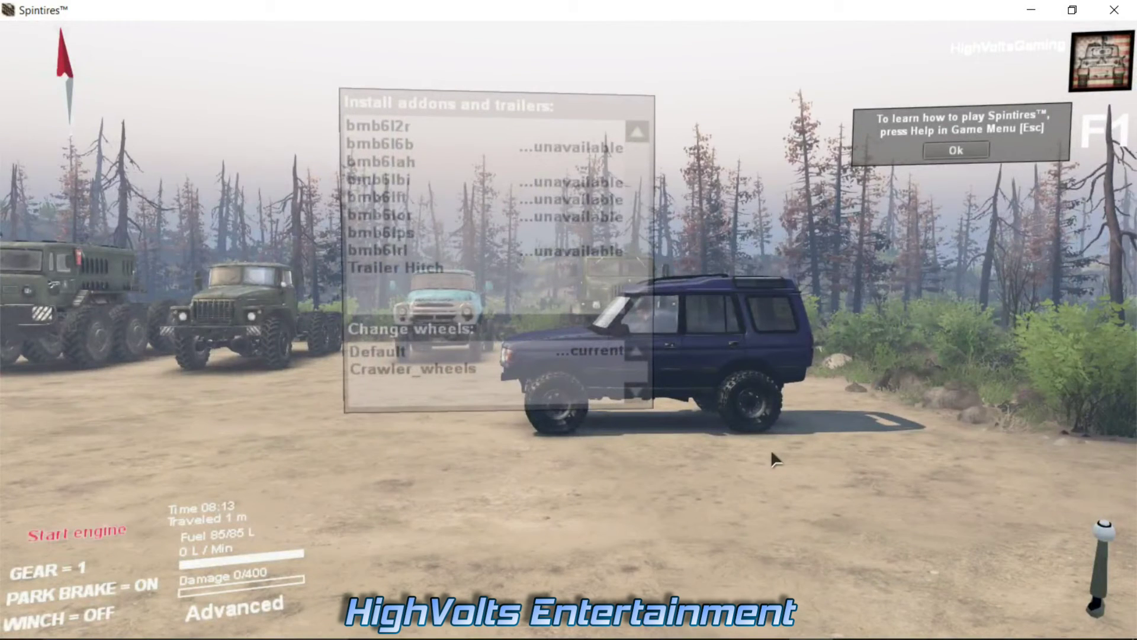